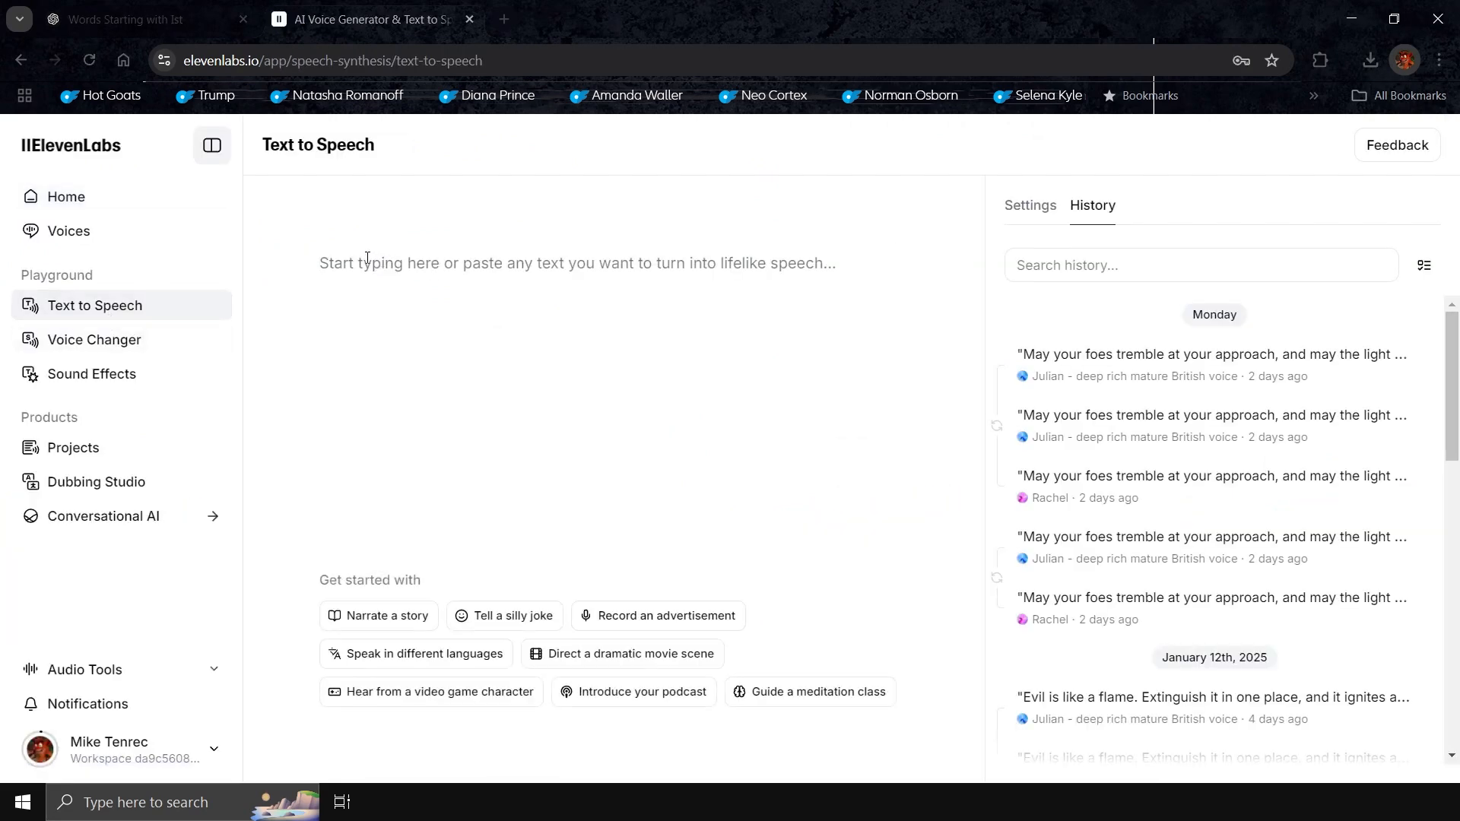
Open the speech settings for the quoted knight script and choose another voice in place of Rachel
left_click(1030, 204)
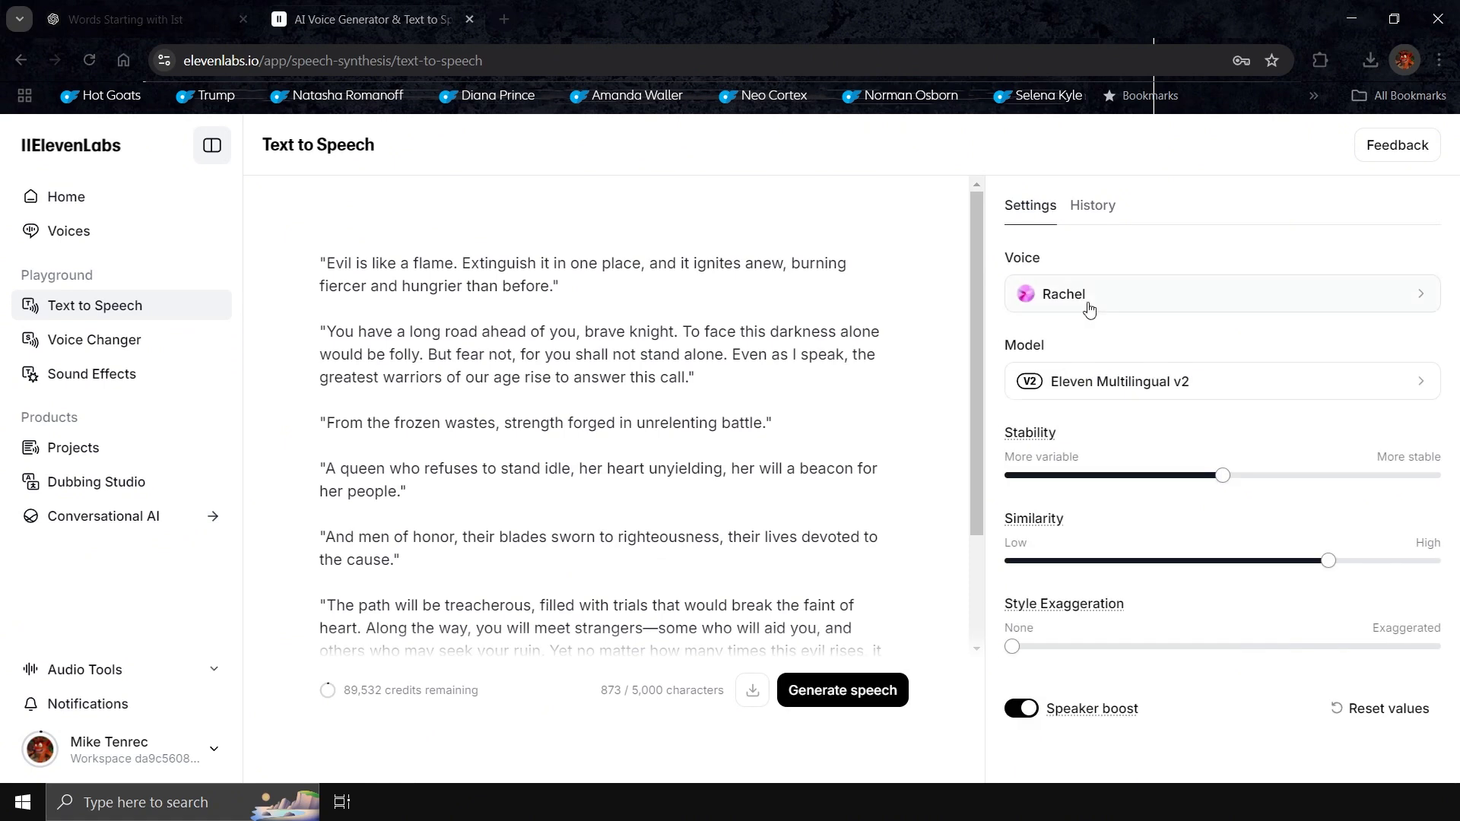
left_click(1080, 307)
scroll(1073, 488, "down", 3)
left_click(1093, 496)
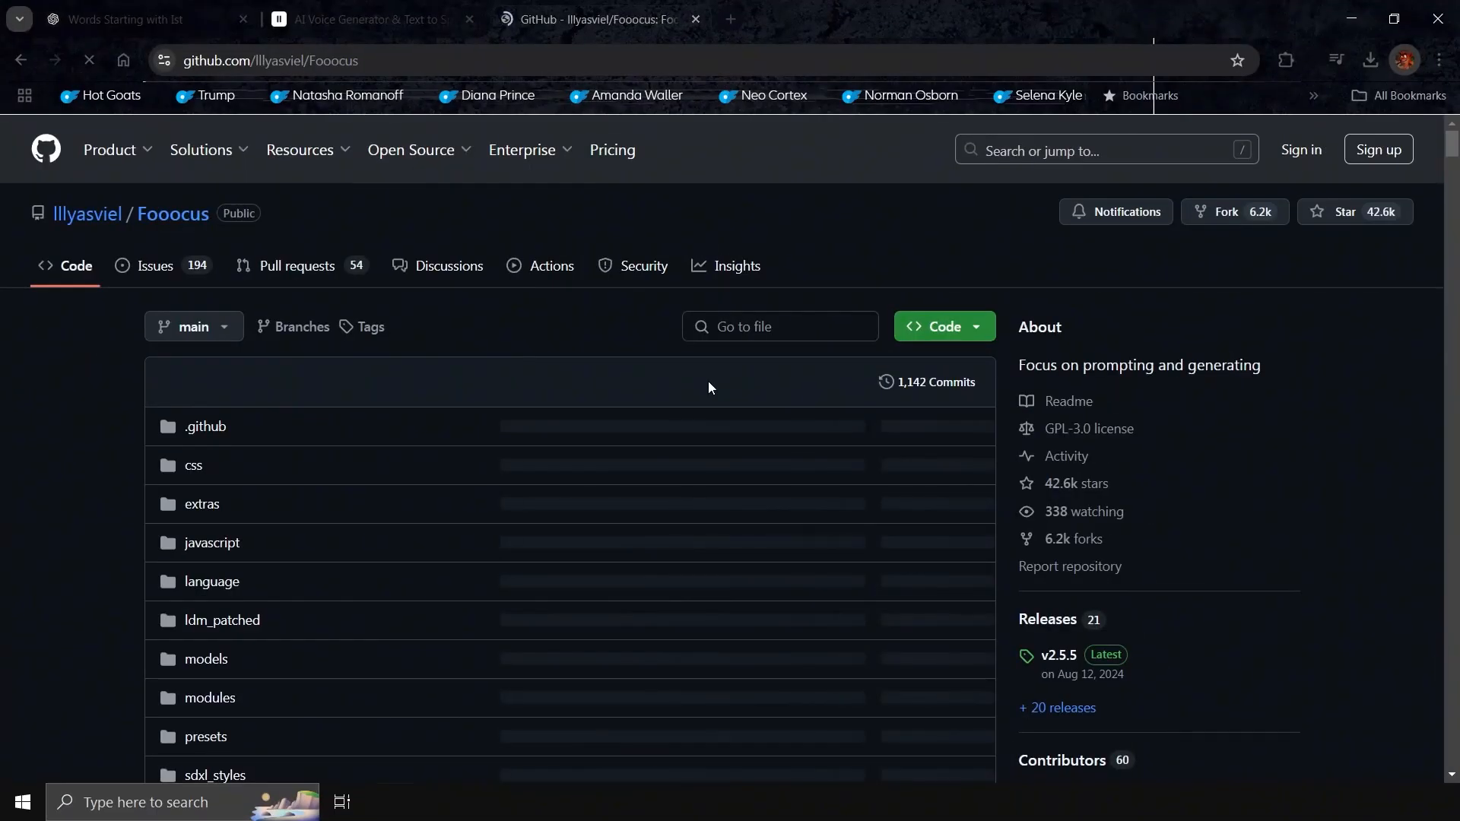
Open the official Fooocus notebook in Google Colab from the README of the lllyasviel/Fooocus GitHub repository
scroll(709, 384, "down", 3)
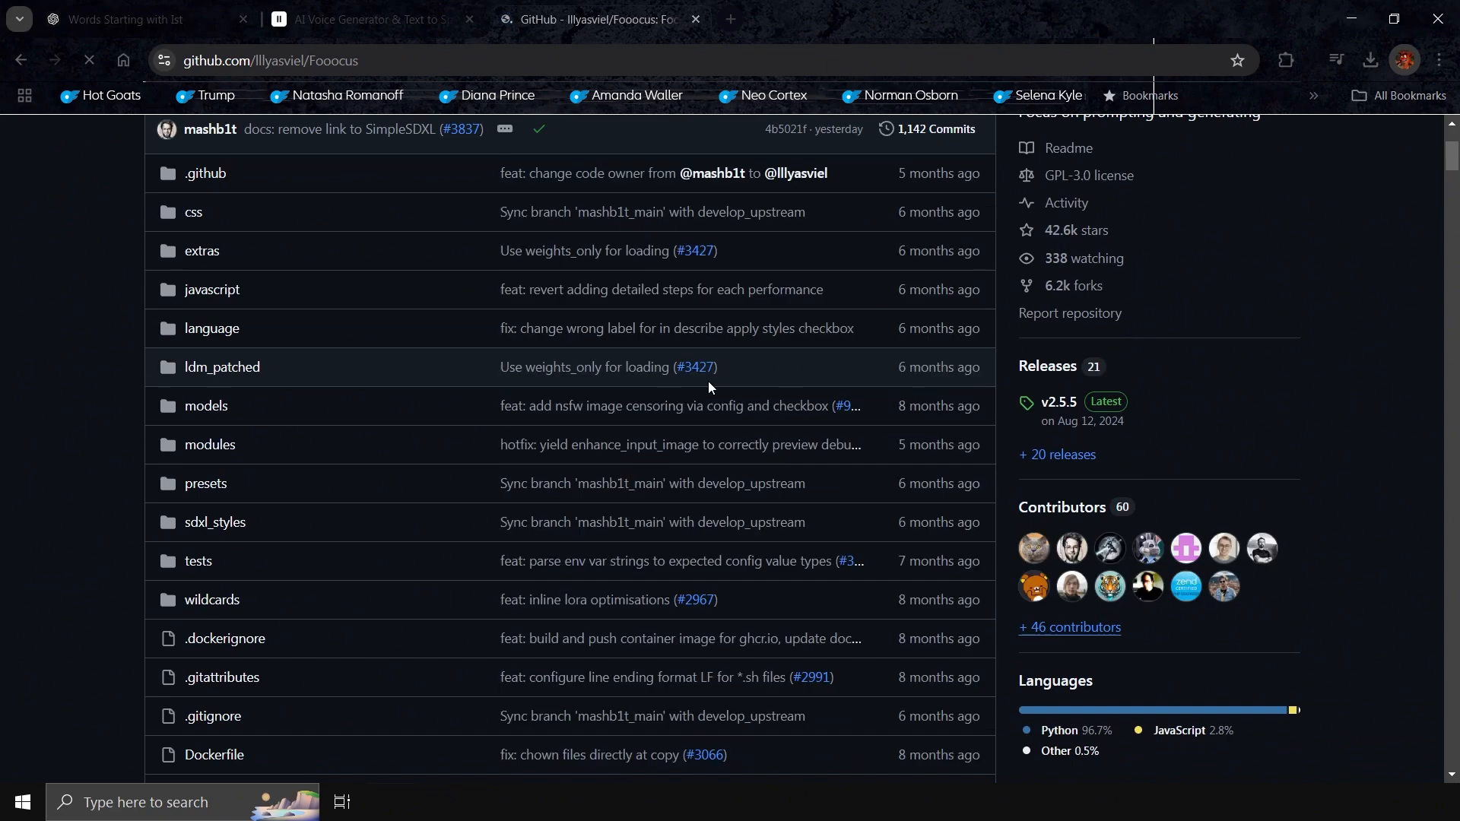
scroll(709, 381, "up", 3)
scroll(709, 381, "down", 4)
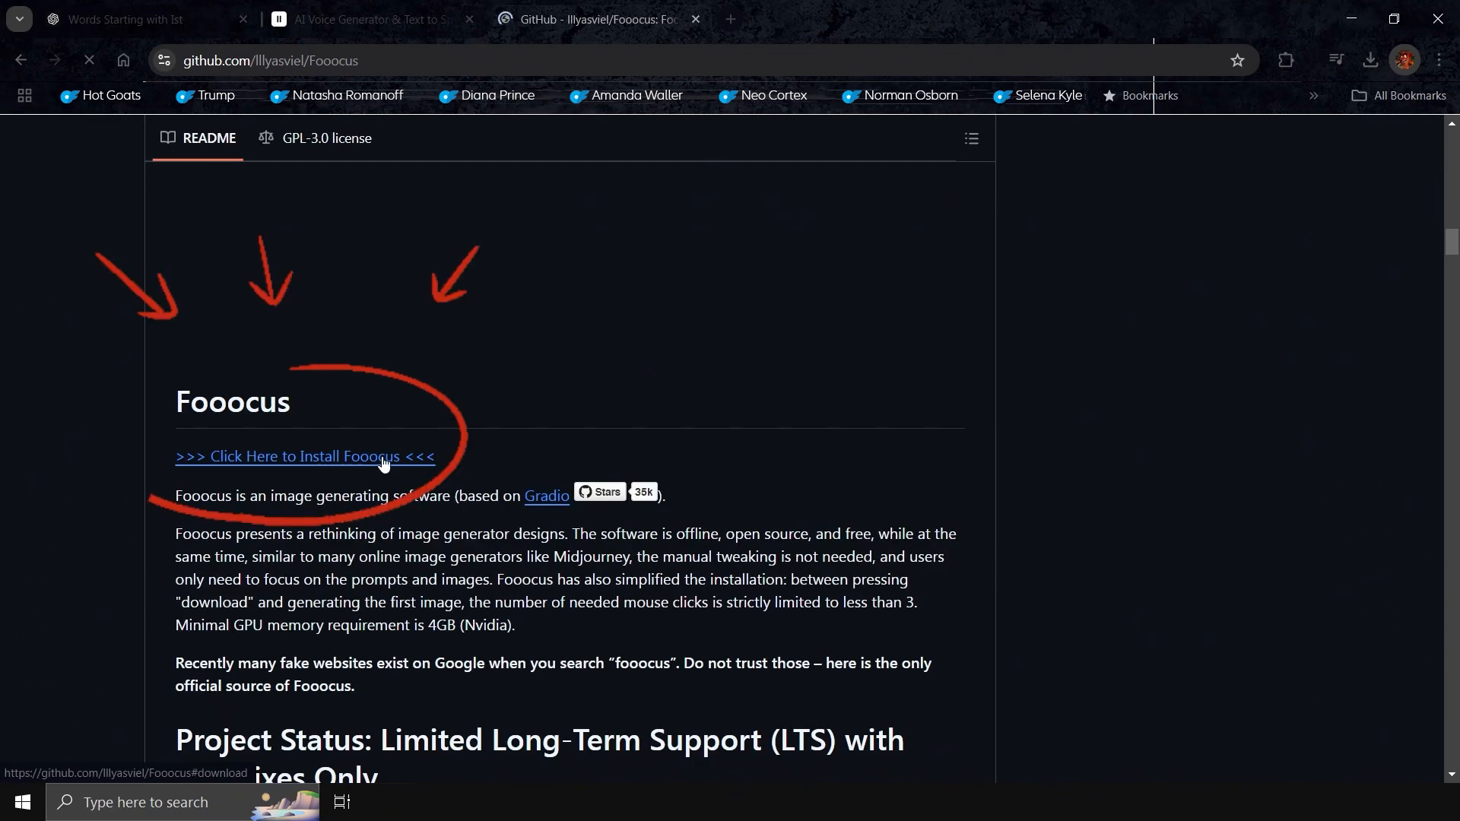
scroll(578, 430, "down", 15)
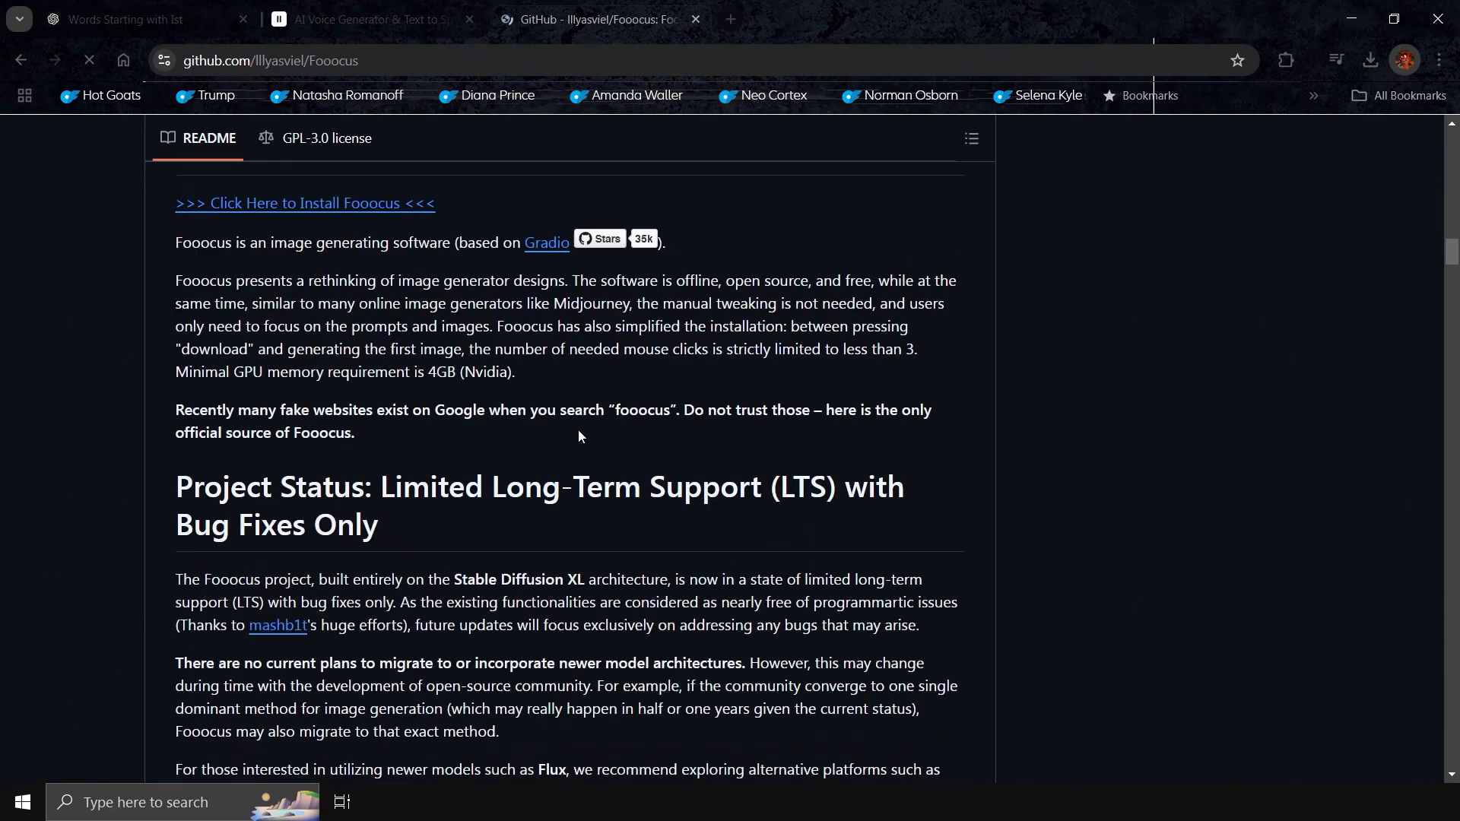
scroll(578, 431, "down", 12)
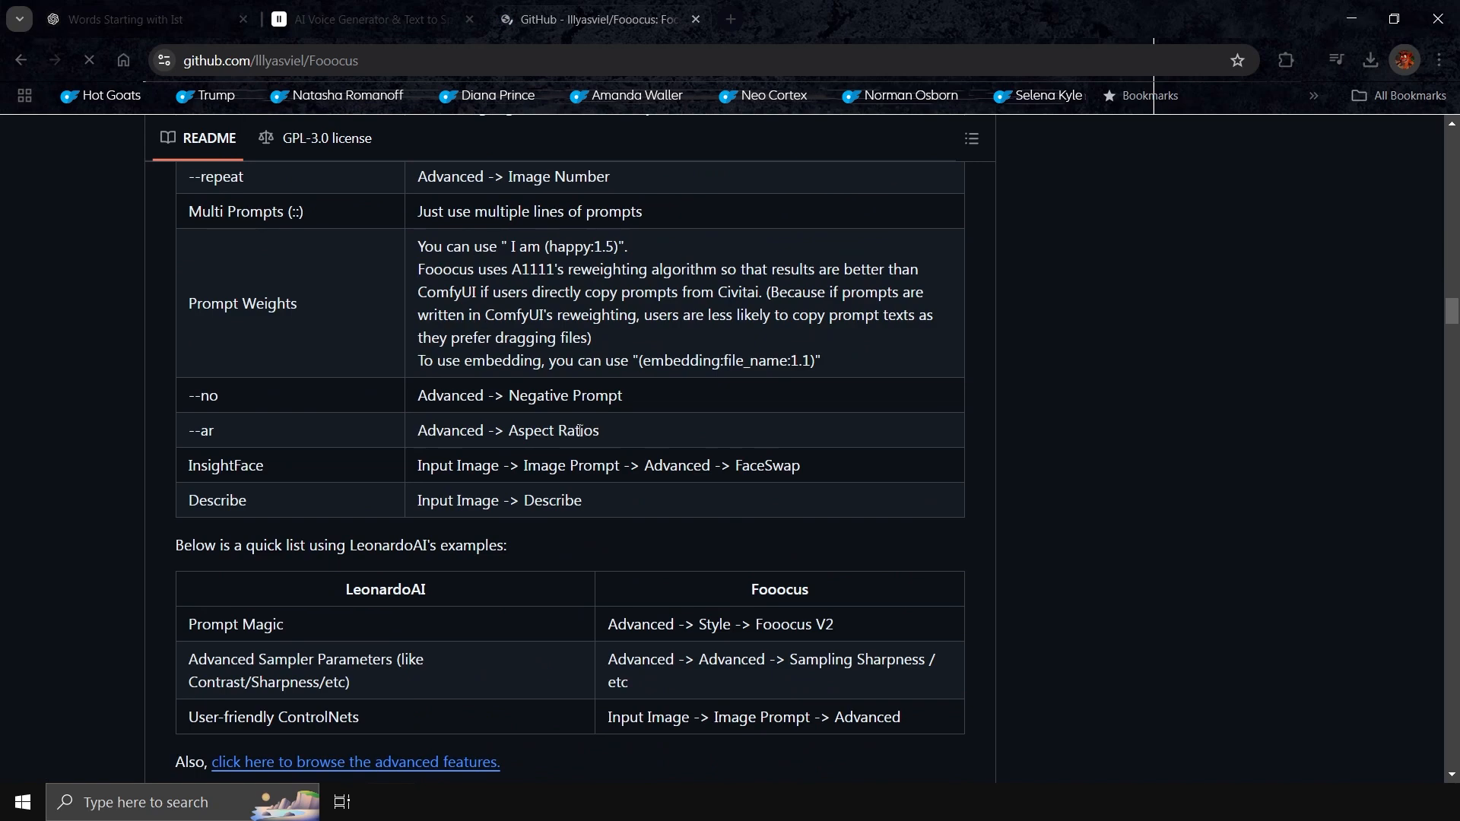
scroll(580, 436, "down", 12)
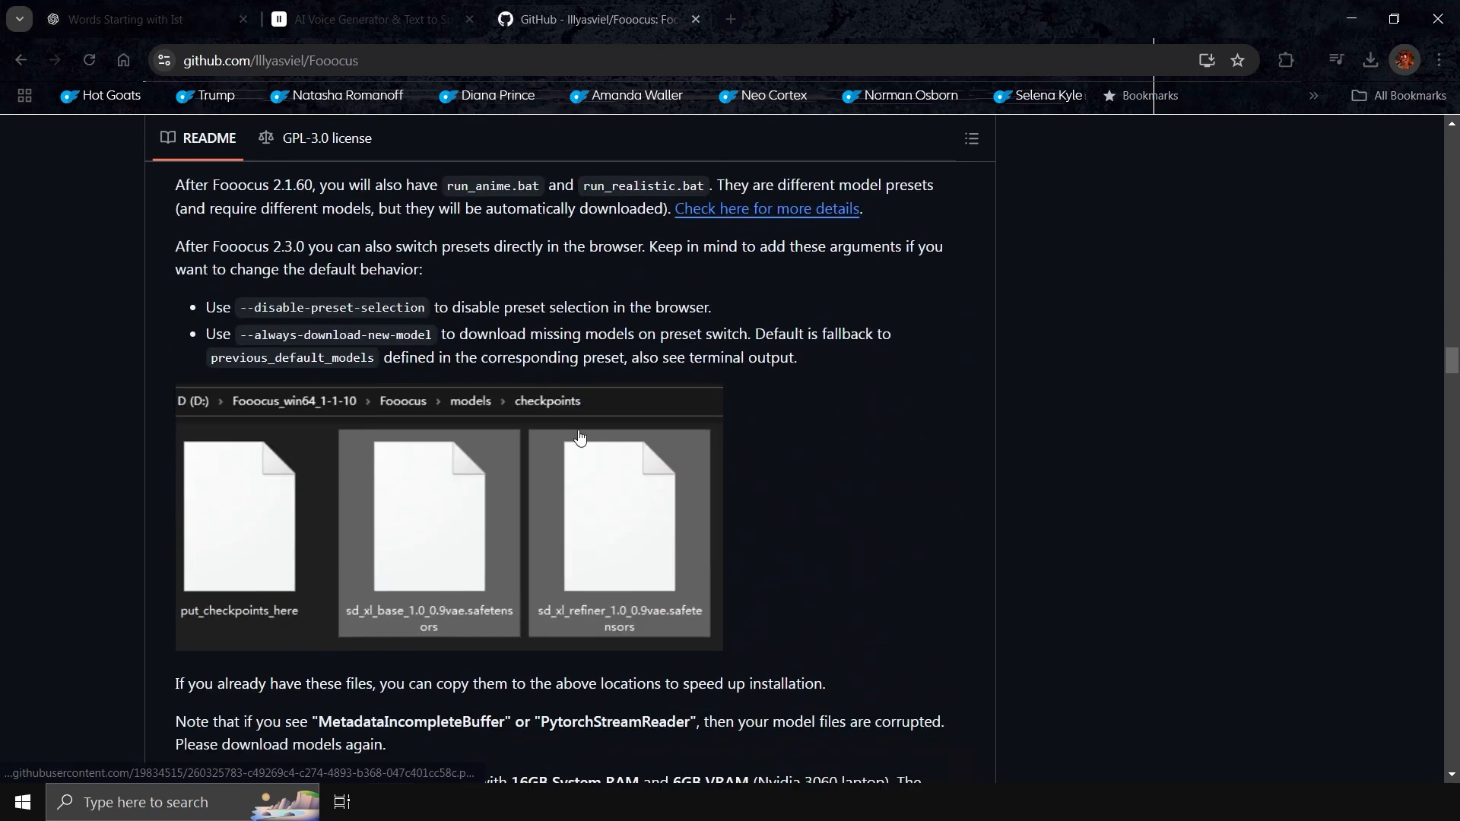
scroll(580, 437, "down", 3)
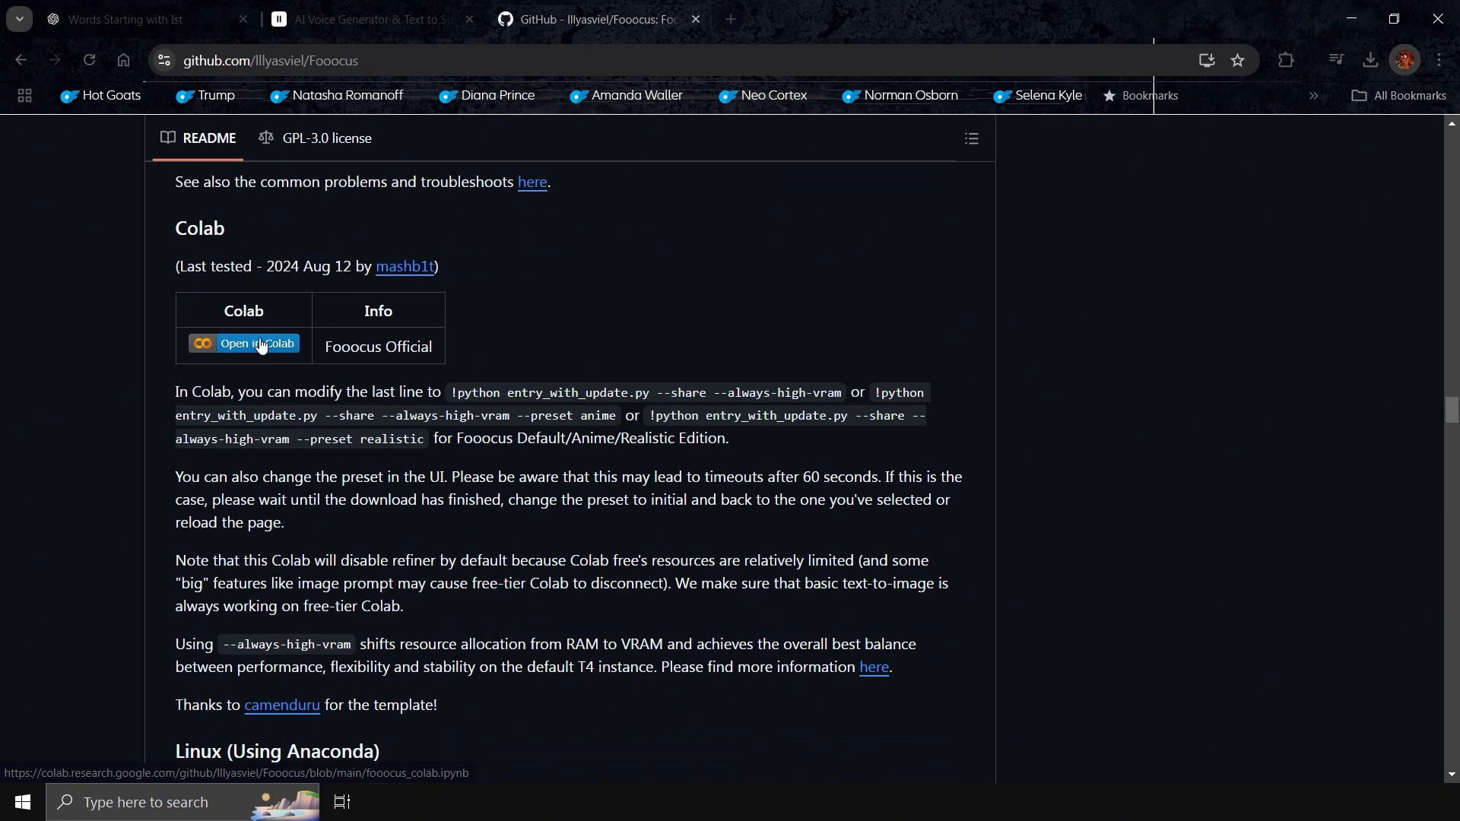
left_click(263, 345)
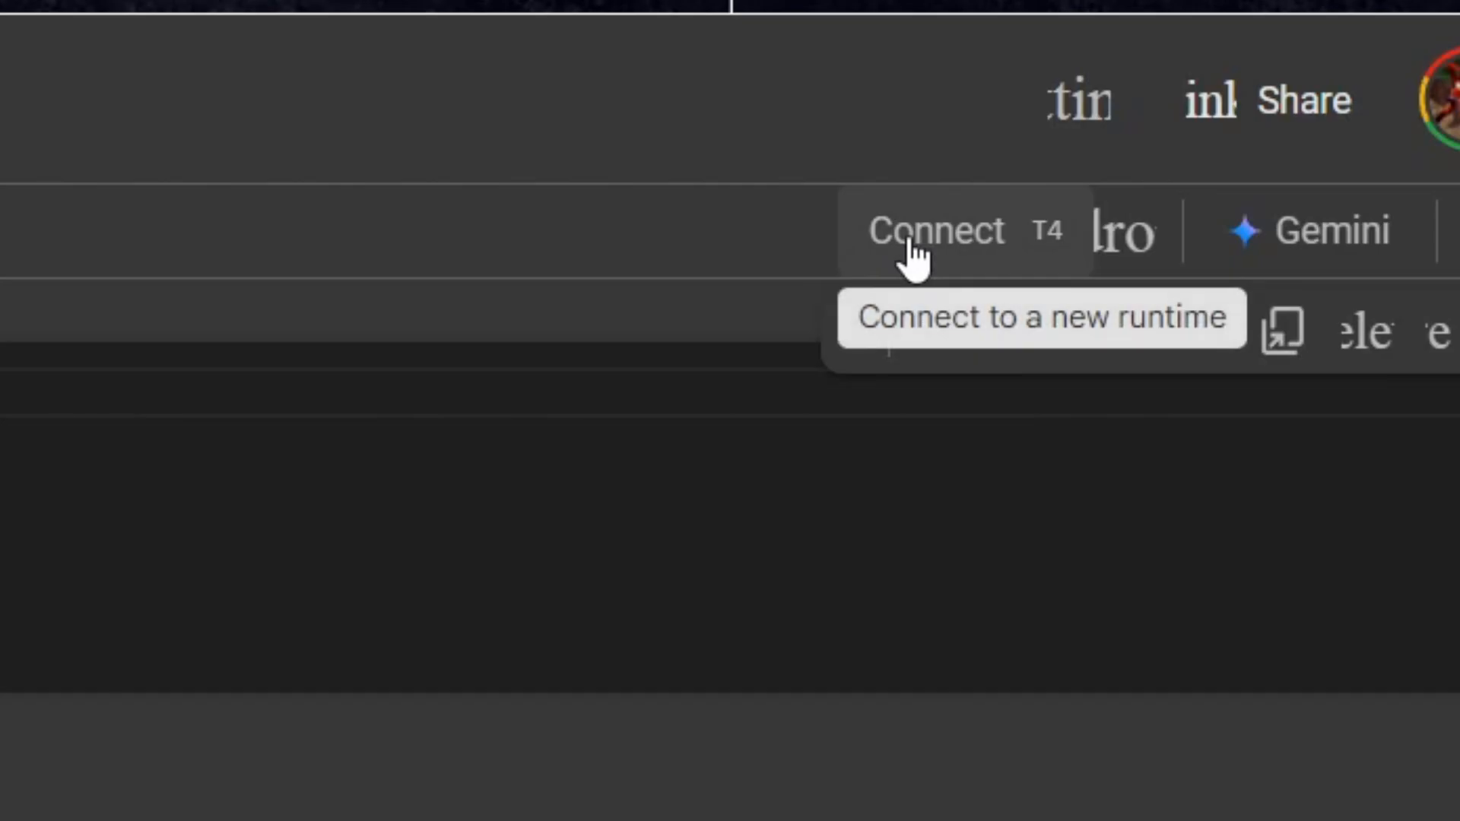
Run the Fooocus installation cell on a connected runtime and open the public gradio.live app link
left_click(1215, 200)
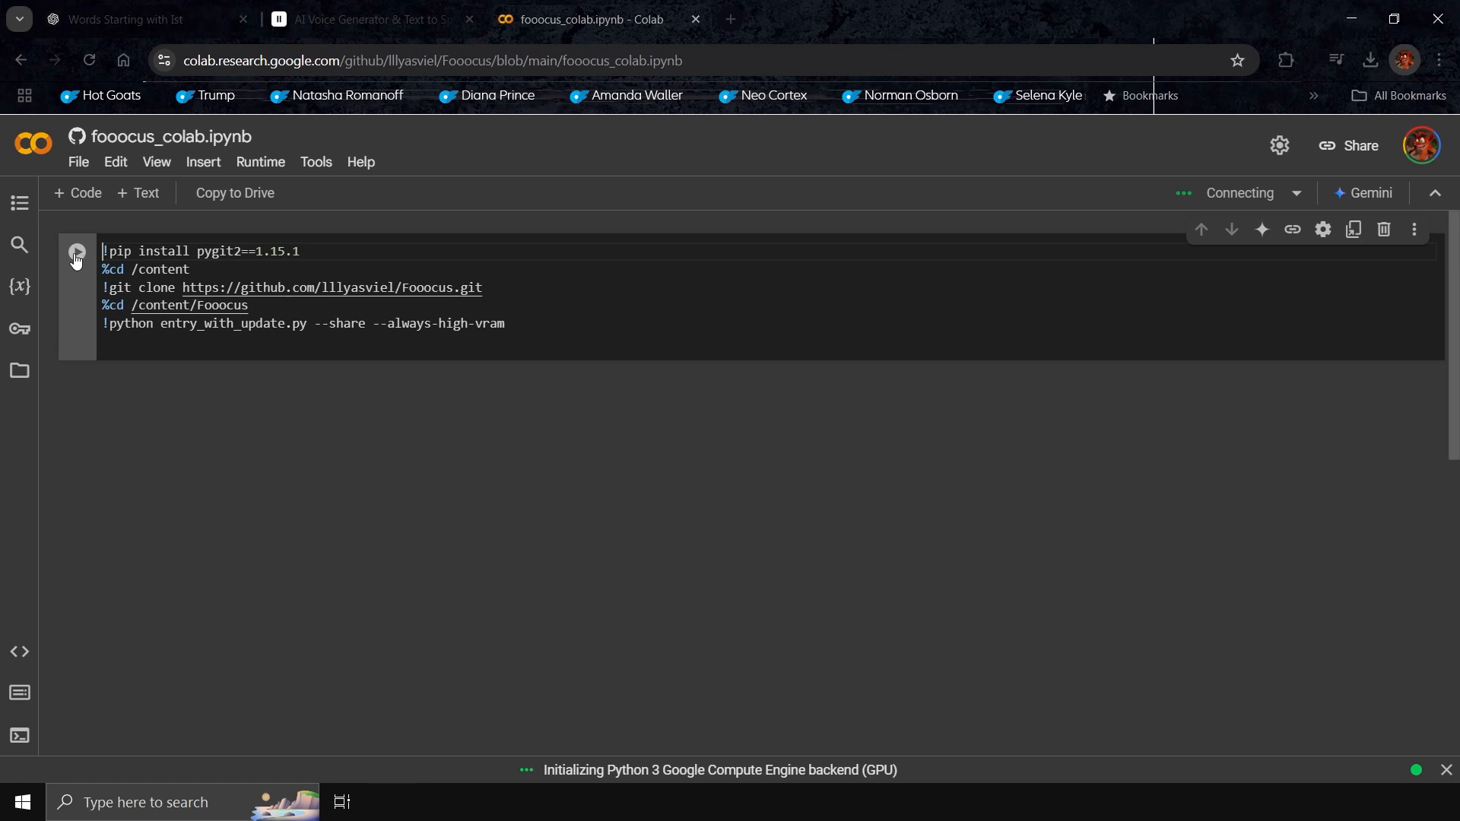
left_click(76, 253)
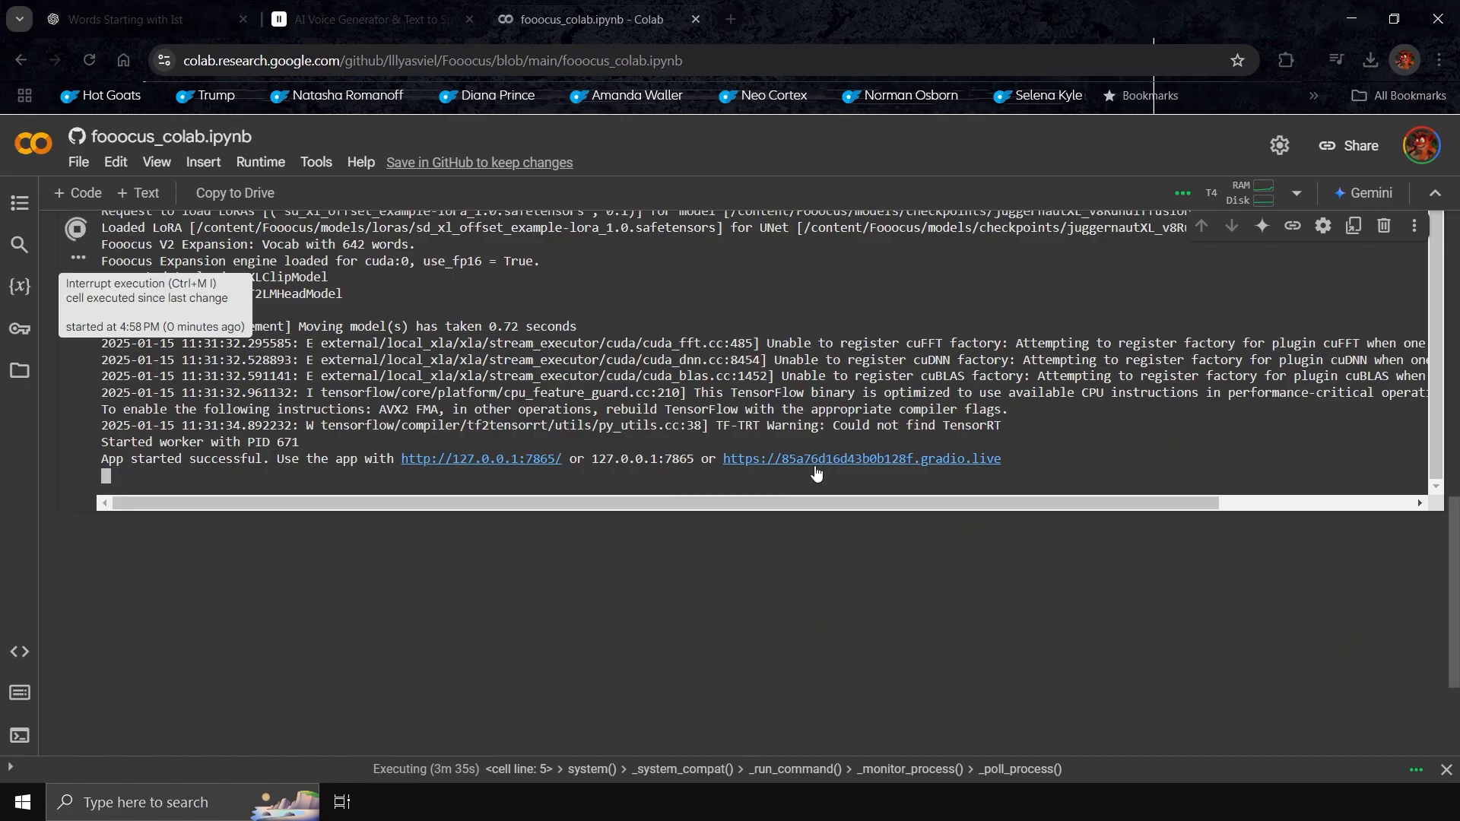
left_click(853, 459)
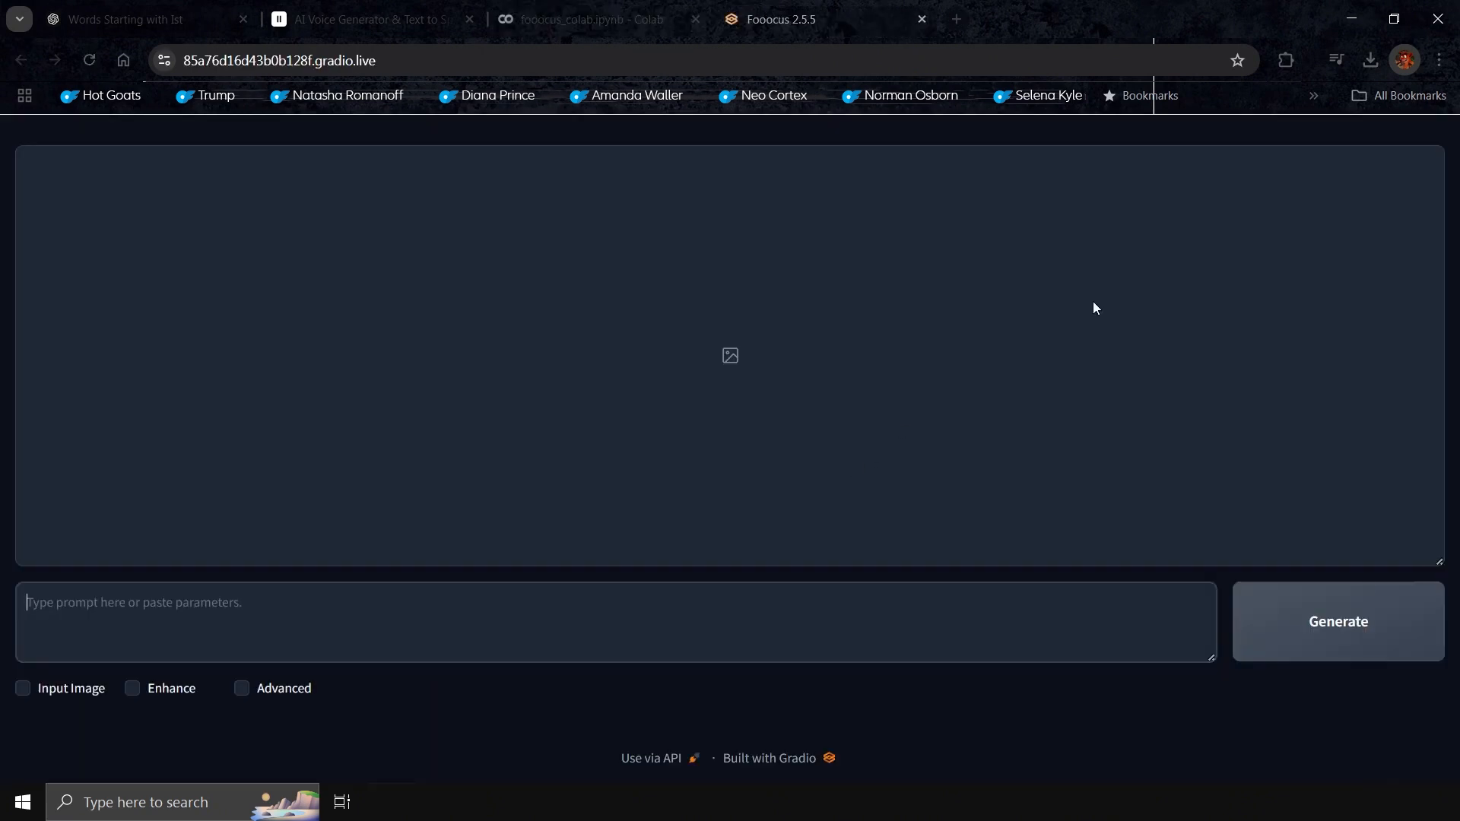
Show the advanced image options, set Performance to Quality and the aspect ratio to 1152×832
left_click(244, 694)
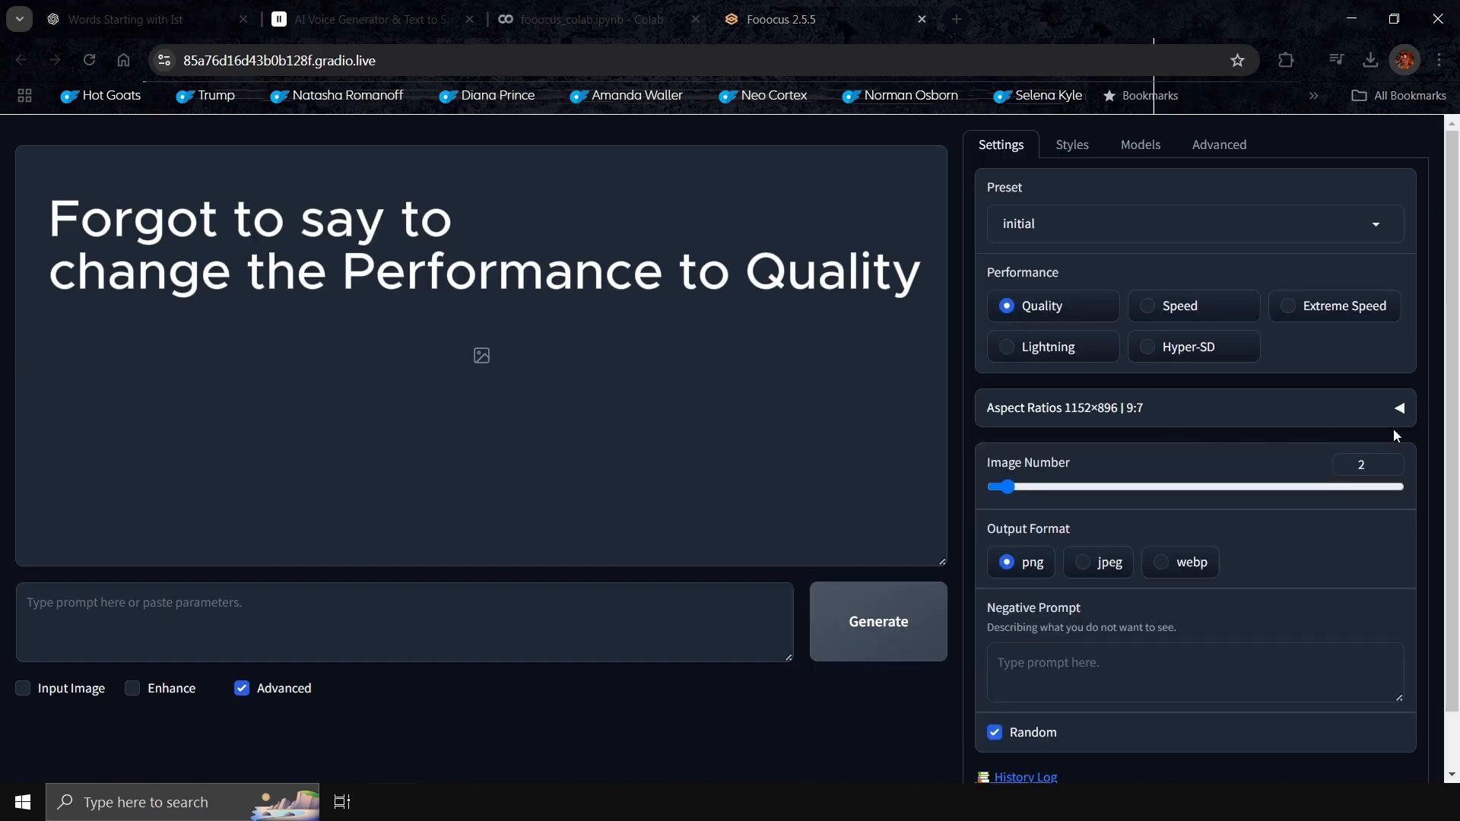
left_click(1395, 426)
scroll(1331, 491, "down", 3)
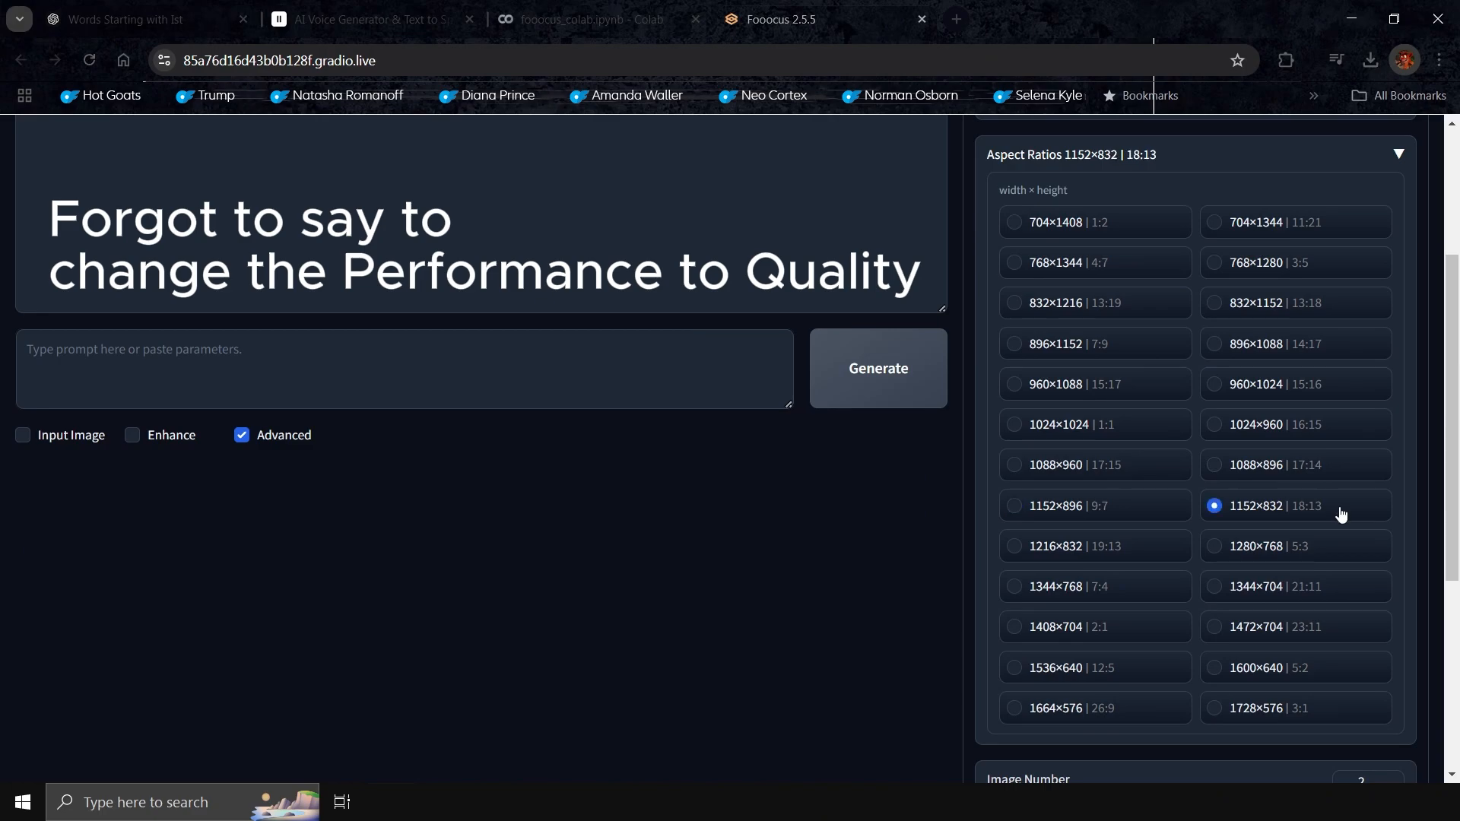
Search the Fooocus styles for "hyper" and enable the Artstyle Hyperrealism style
scroll(1341, 514, "up", 3)
left_click(1083, 145)
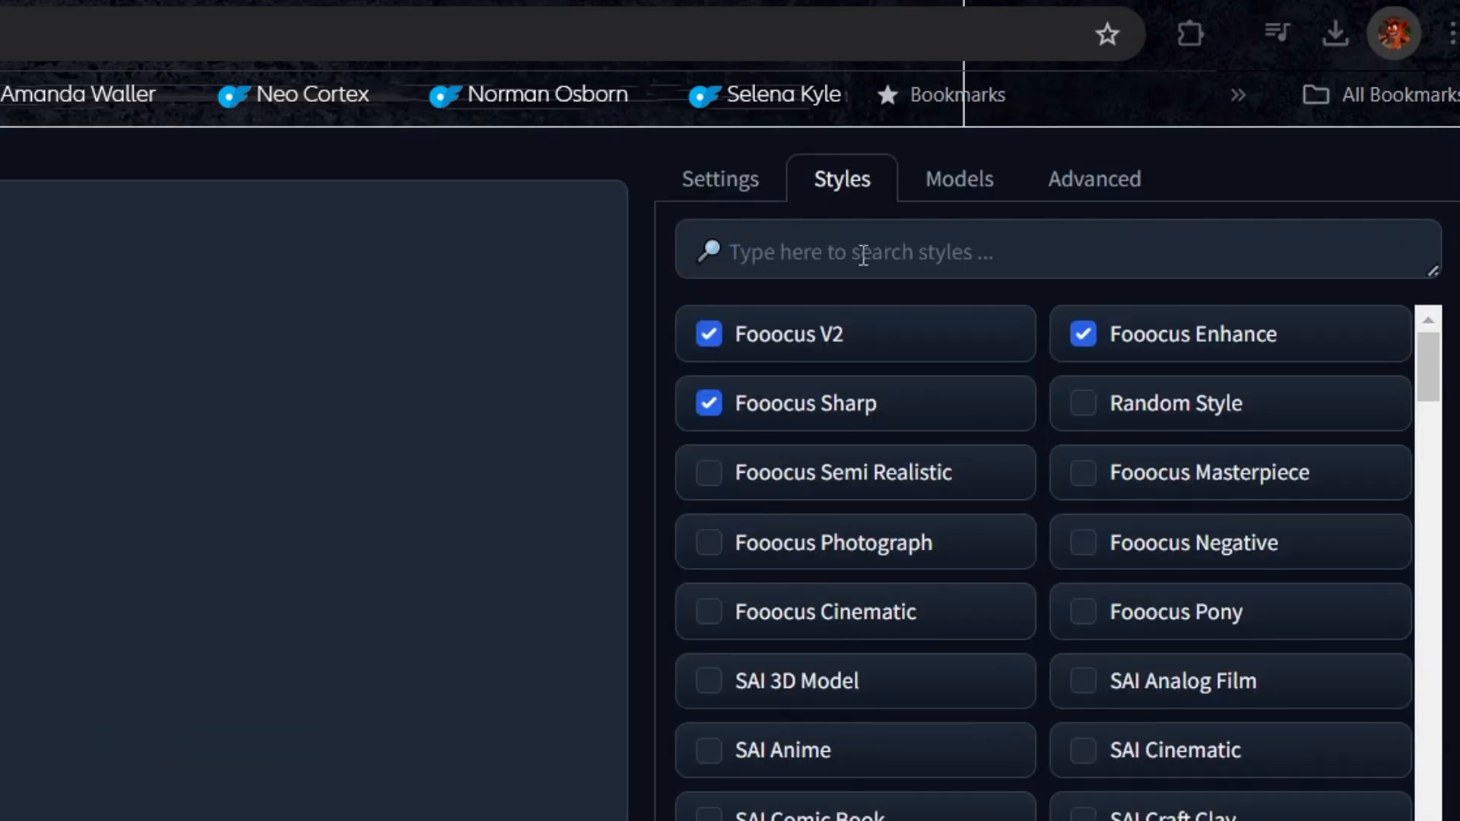
left_click(864, 255)
type("hyp")
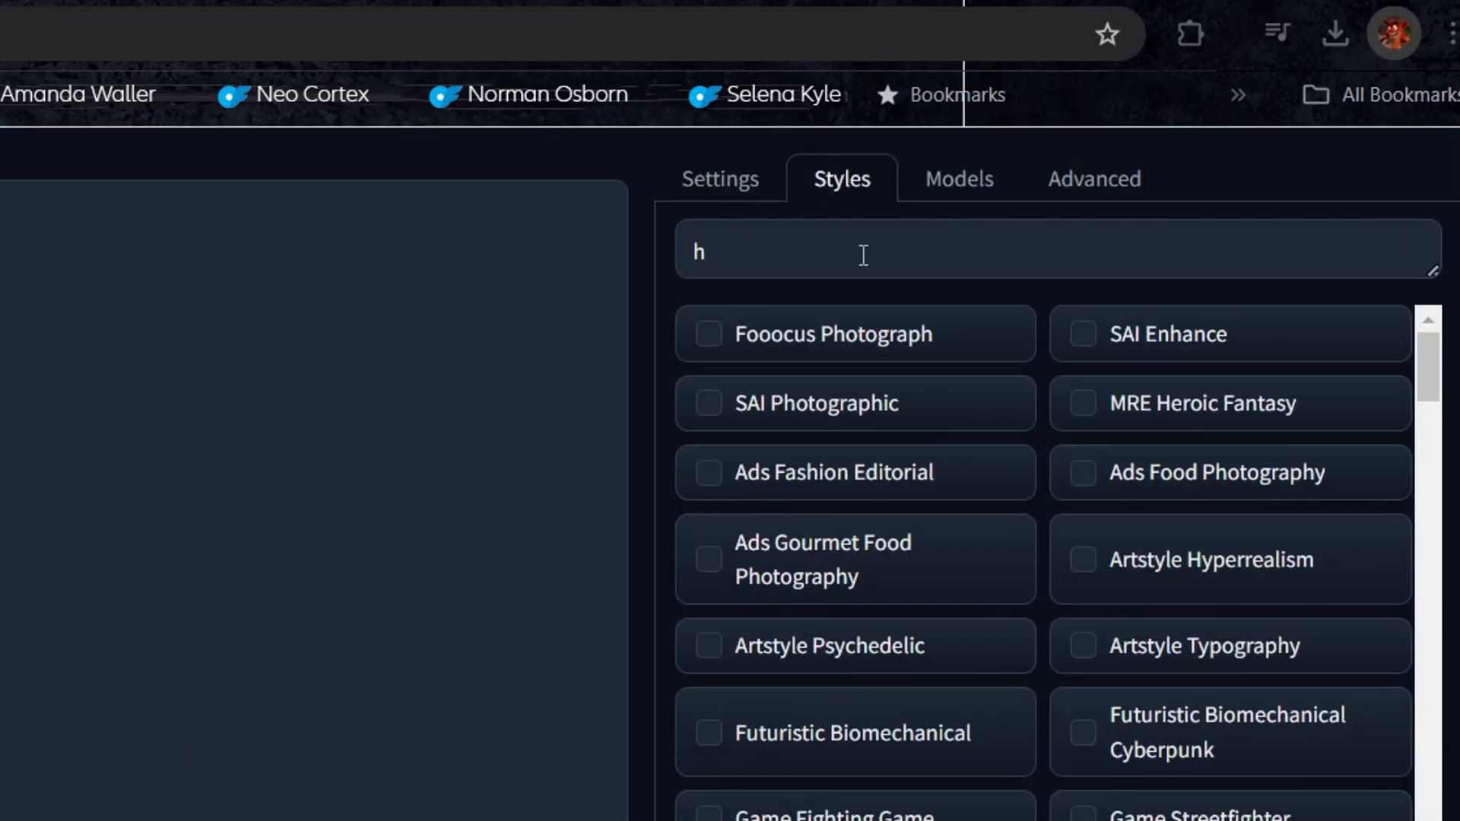
type("er")
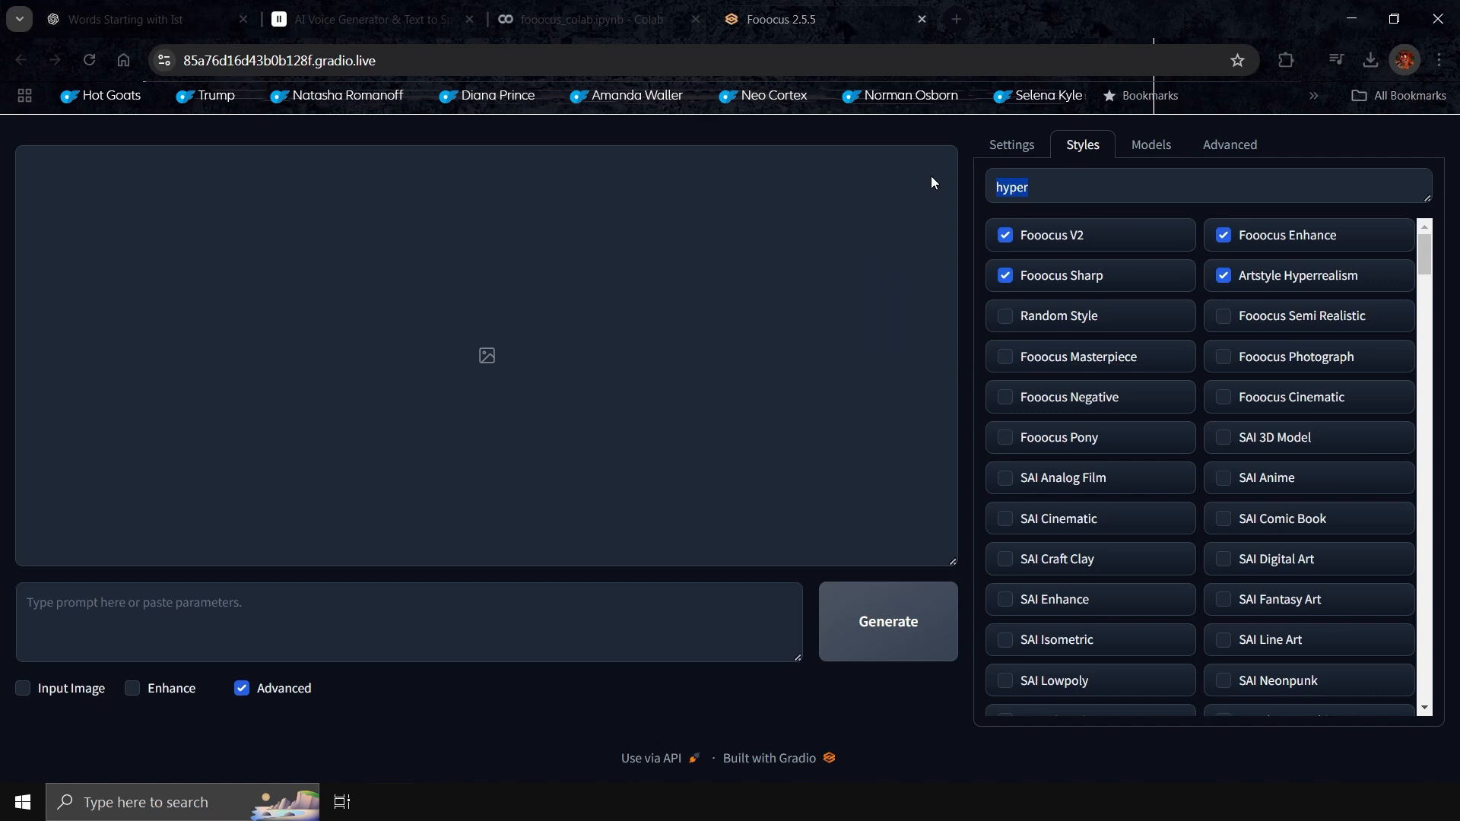
key("BackSpace")
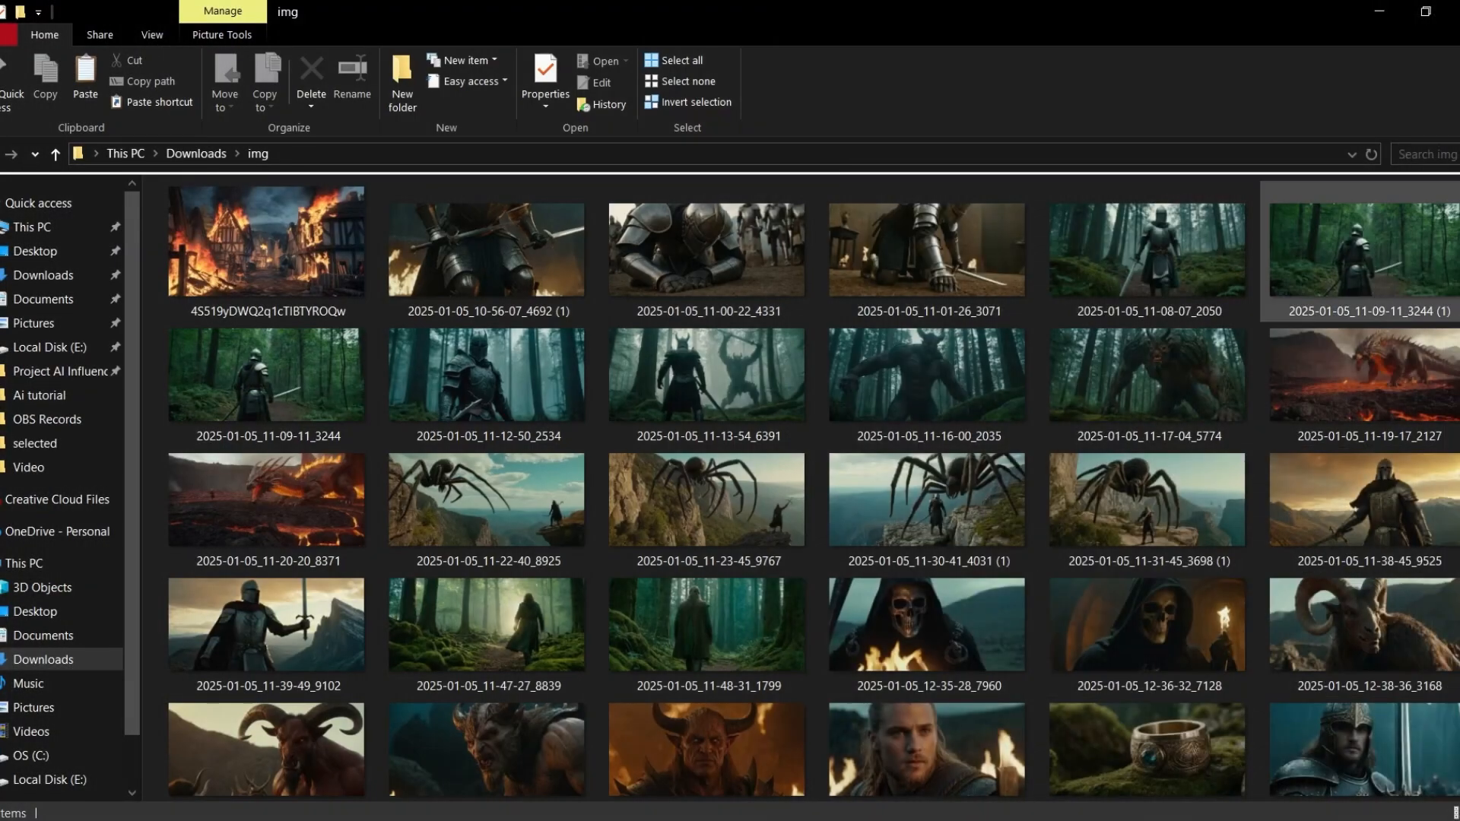
Switch to File Explorer and examine the generated fantasy images in the Downloads img folder
scroll(801, 487, "down", 1)
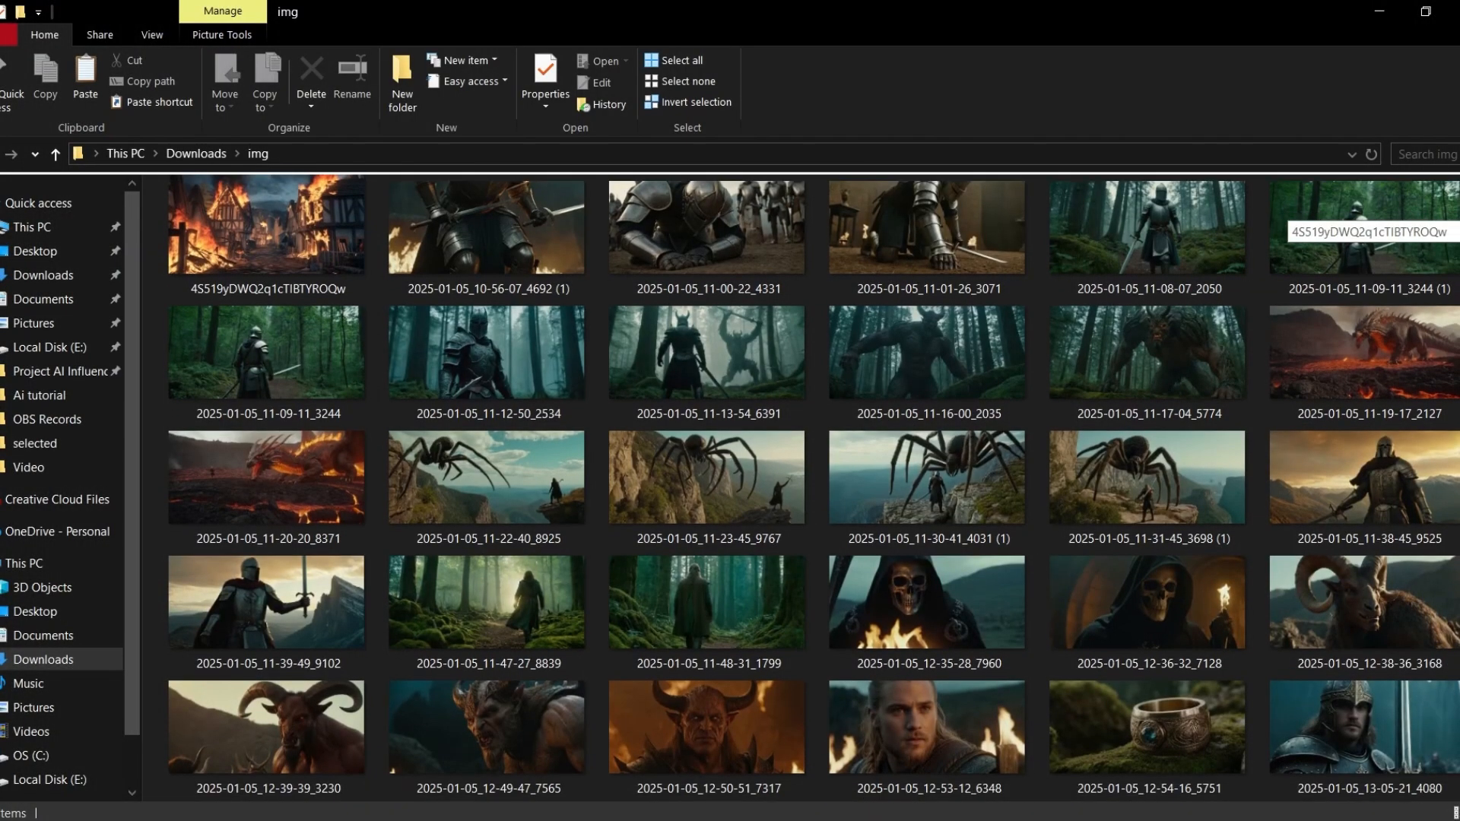
scroll(801, 487, "down", 3)
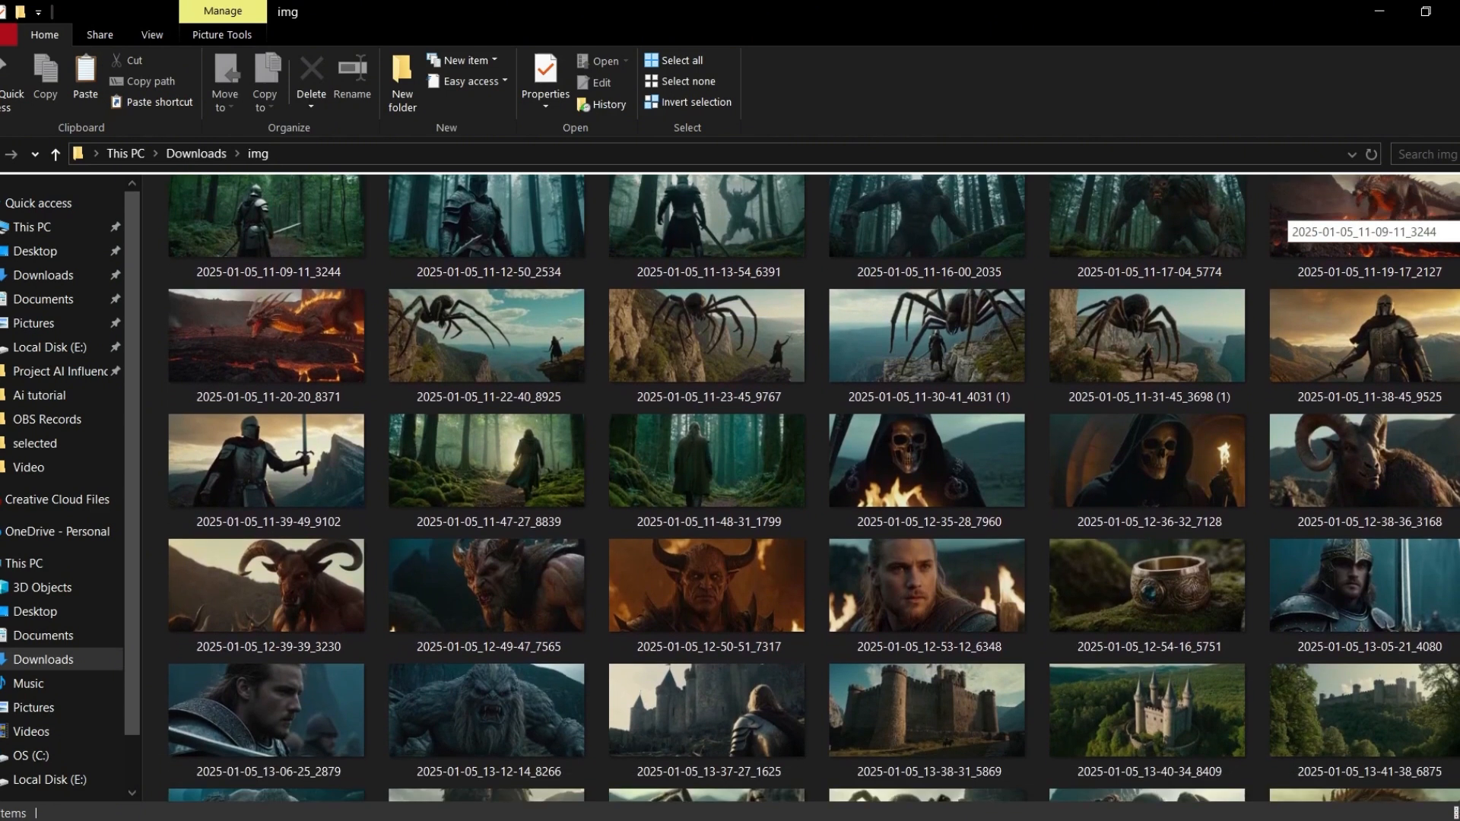
scroll(801, 487, "down", 5)
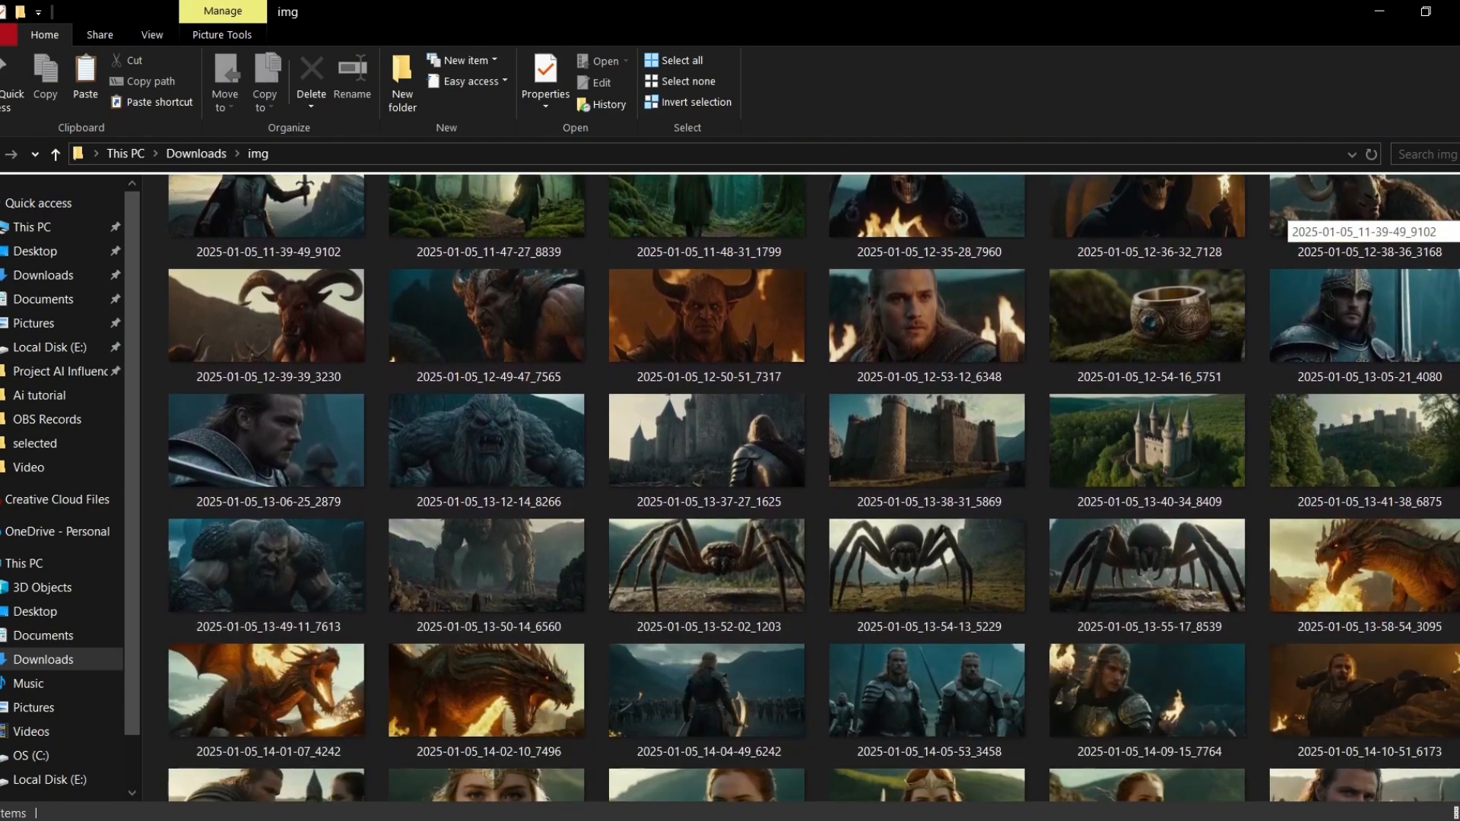
scroll(801, 487, "down", 2)
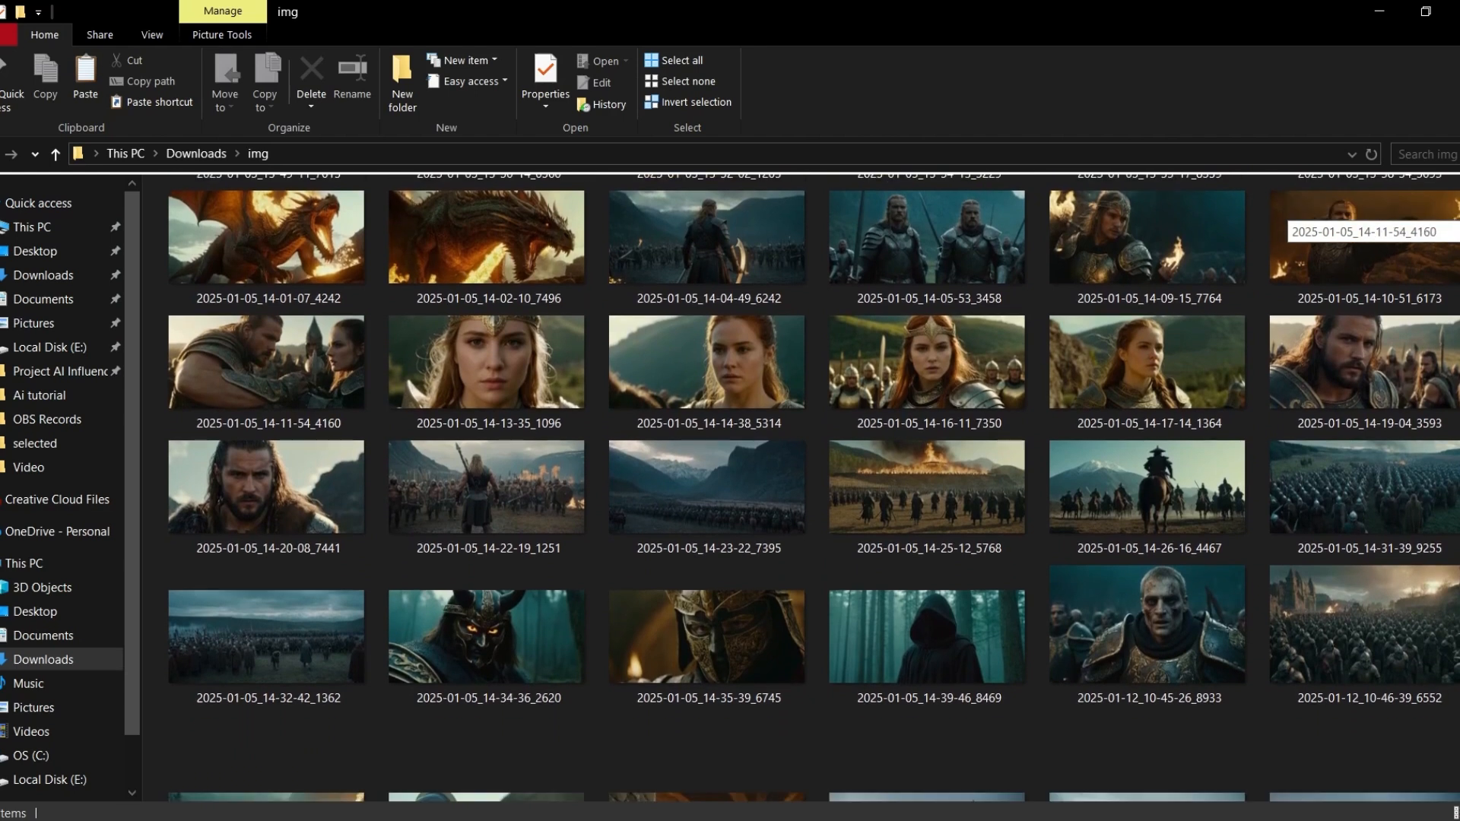
scroll(801, 487, "down", 5)
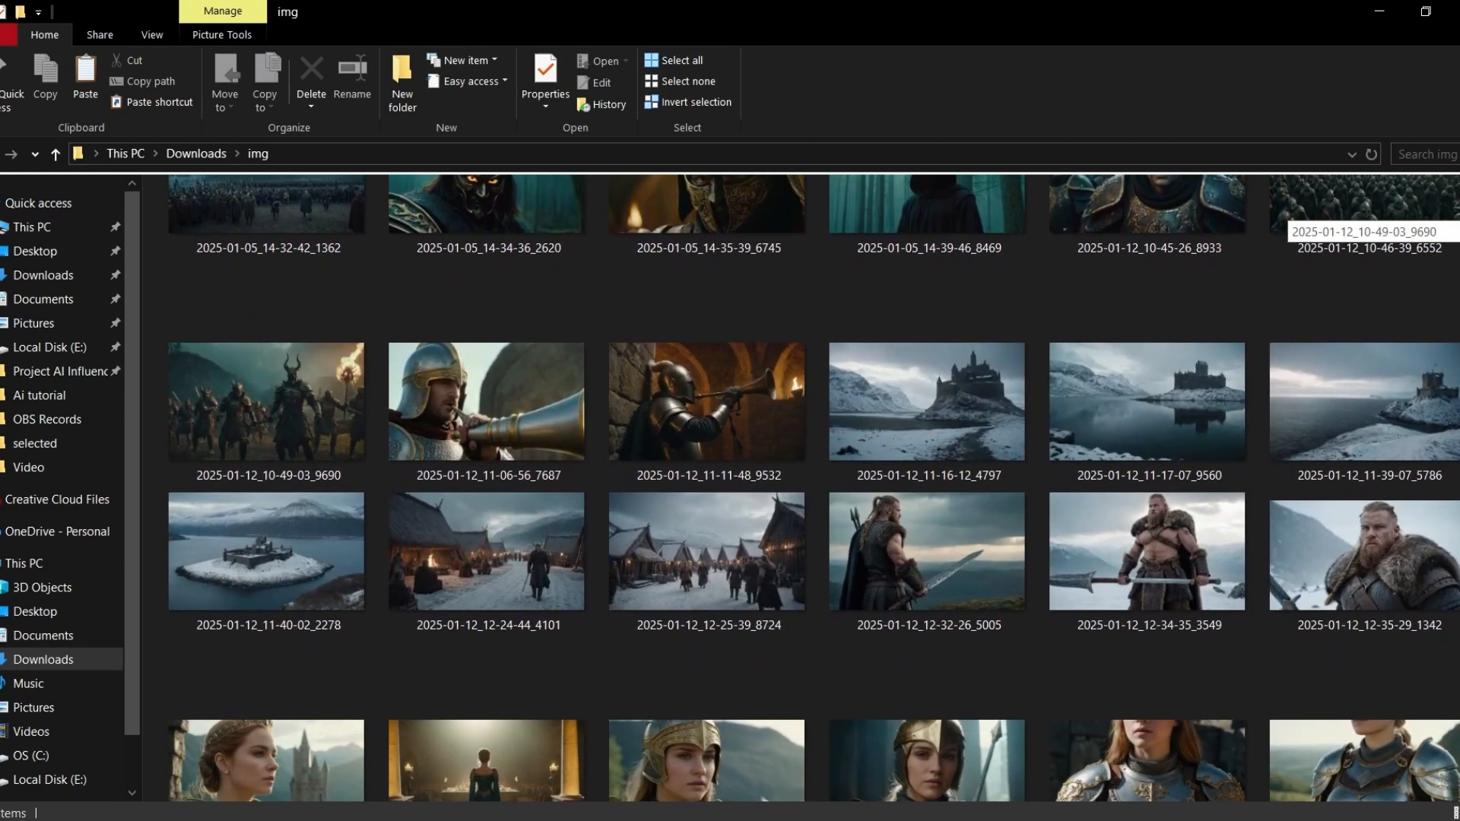
scroll(801, 487, "down", 2)
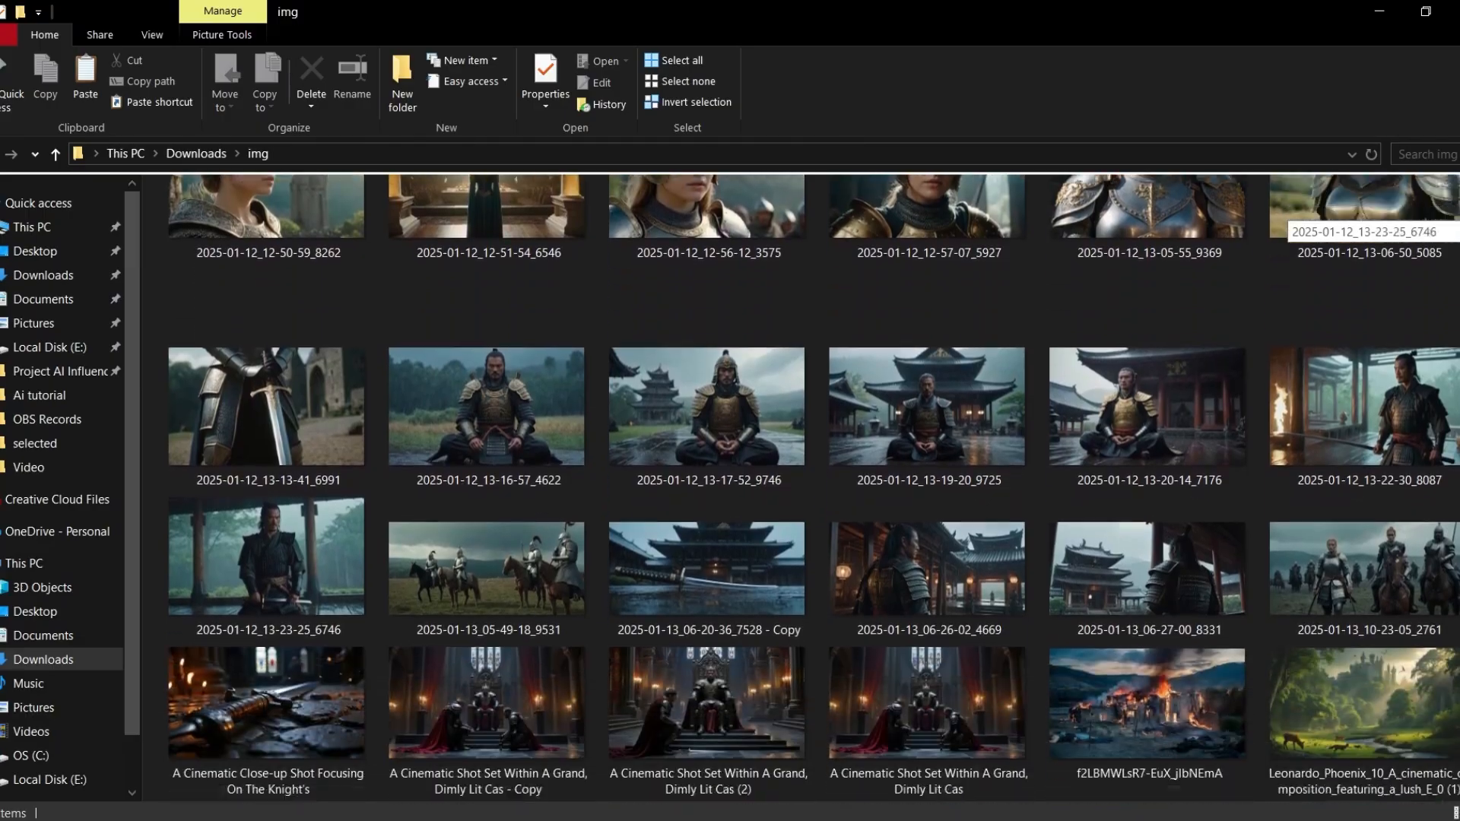
scroll(801, 486, "down", 6)
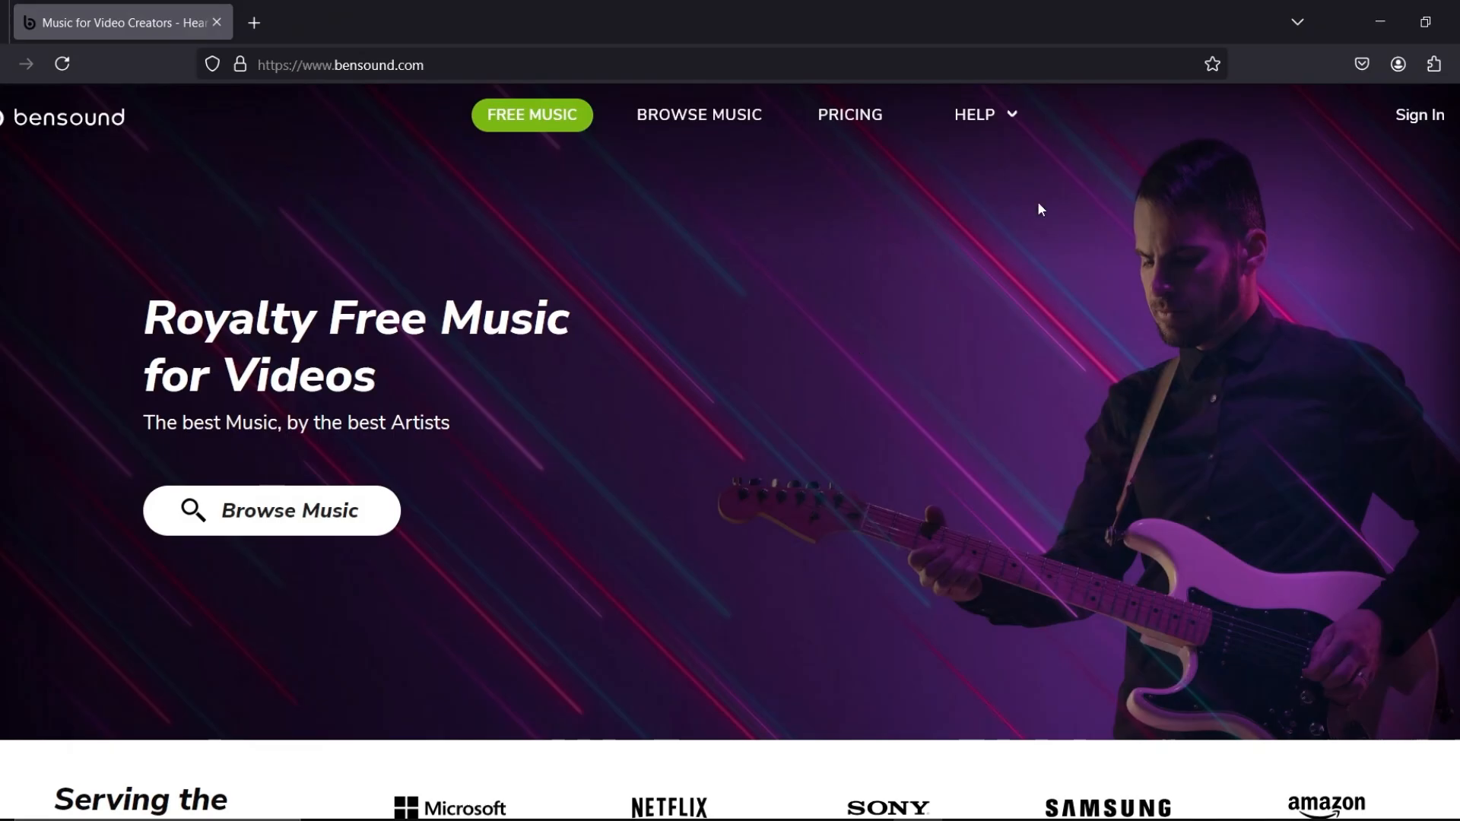
Switch to the Bensound website and filter the royalty free music to Cinematic tracks
scroll(1115, 248, "down", 10)
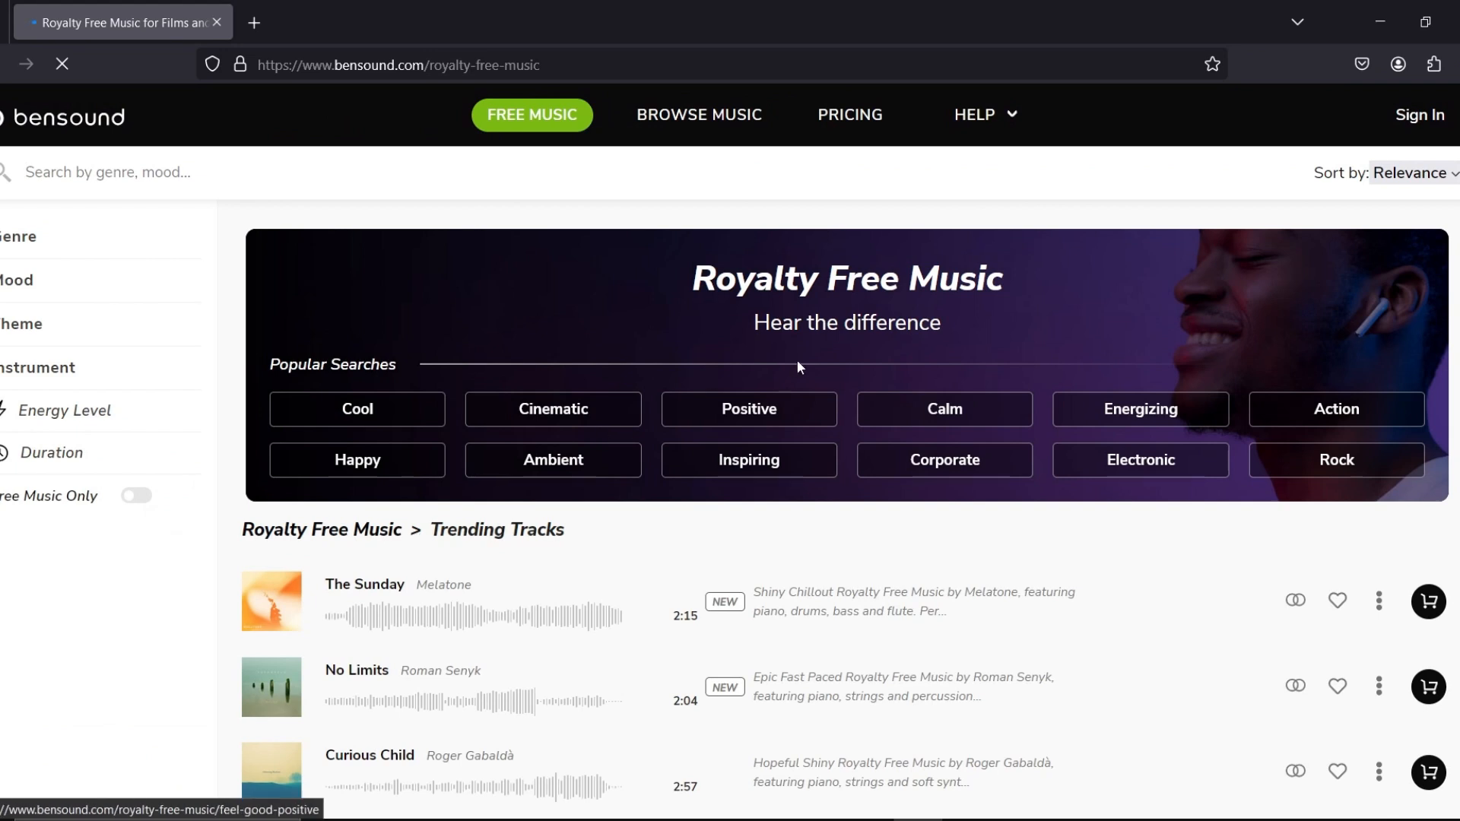
left_click(544, 422)
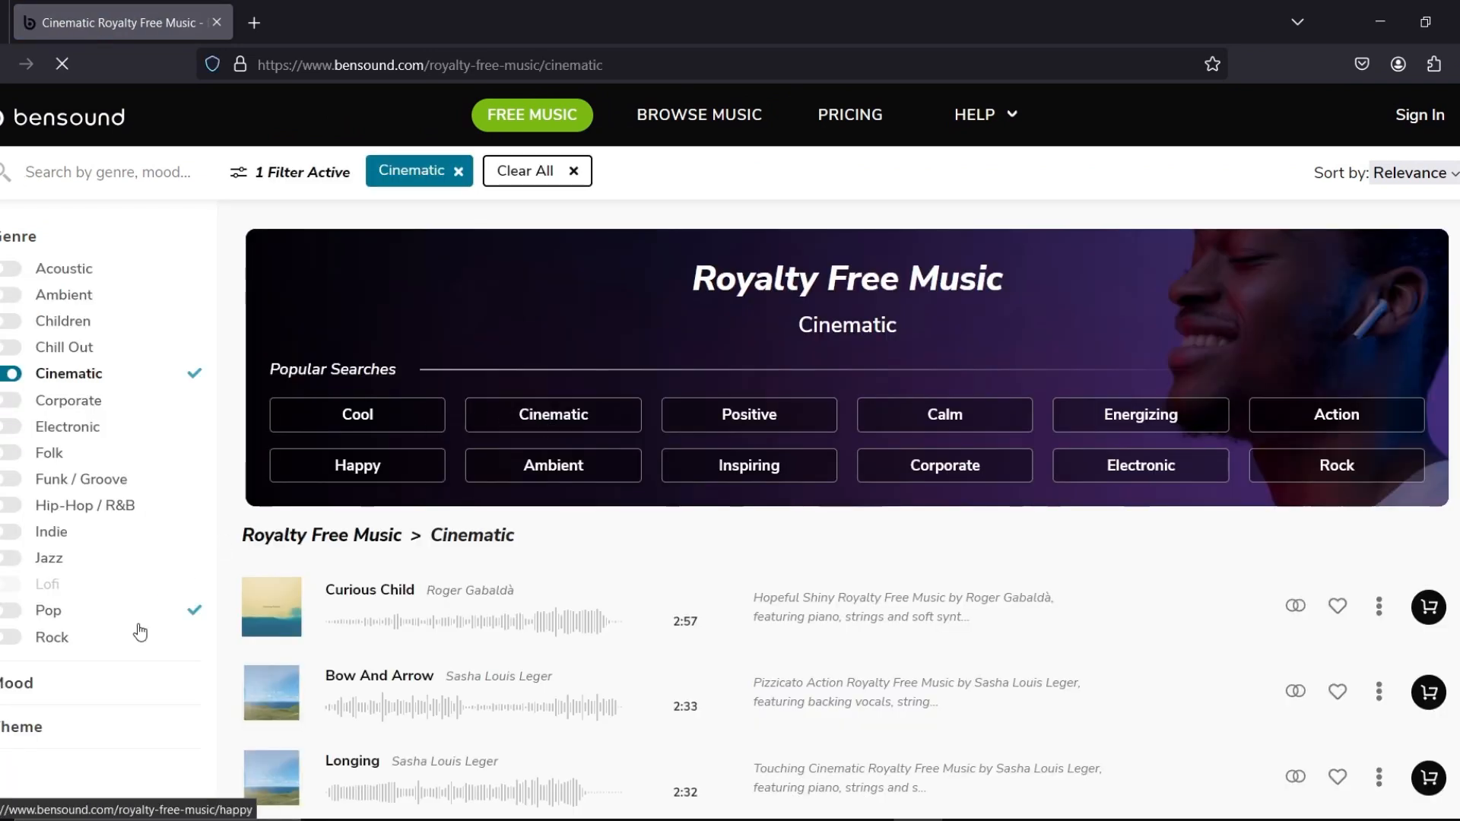
scroll(137, 647, "down", 2)
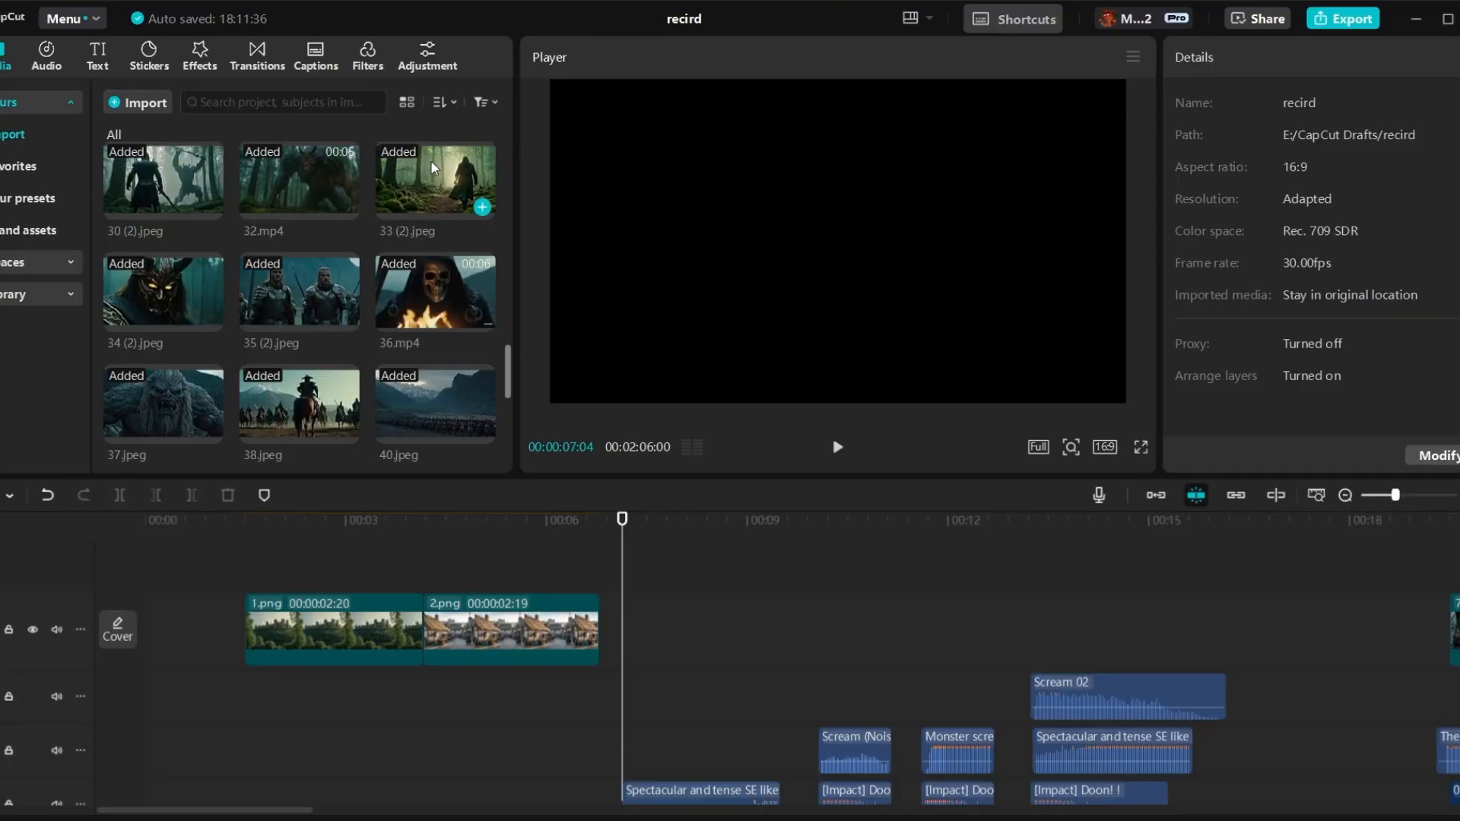
In CapCut, add 33 (2).jpeg, 35 (2).jpeg and 34 (2).jpeg in sequence after 2.png on the main track, shortening each clip
left_click_drag(432, 168, 646, 540)
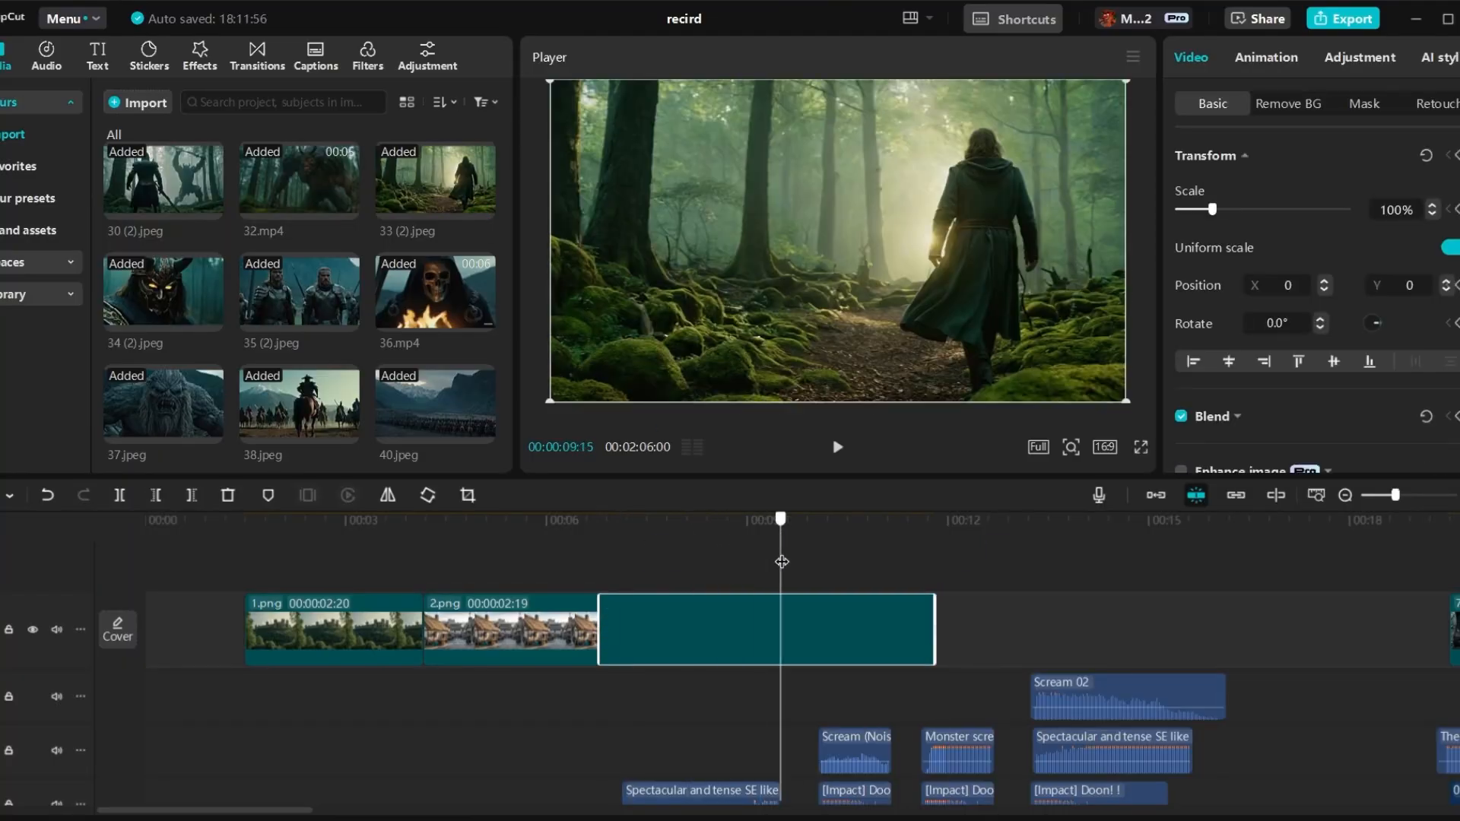
left_click_drag(776, 619, 776, 618)
left_click_drag(299, 291, 842, 641)
left_click_drag(926, 593, 892, 593)
left_click_drag(150, 308, 929, 624)
left_click_drag(1254, 607, 993, 597)
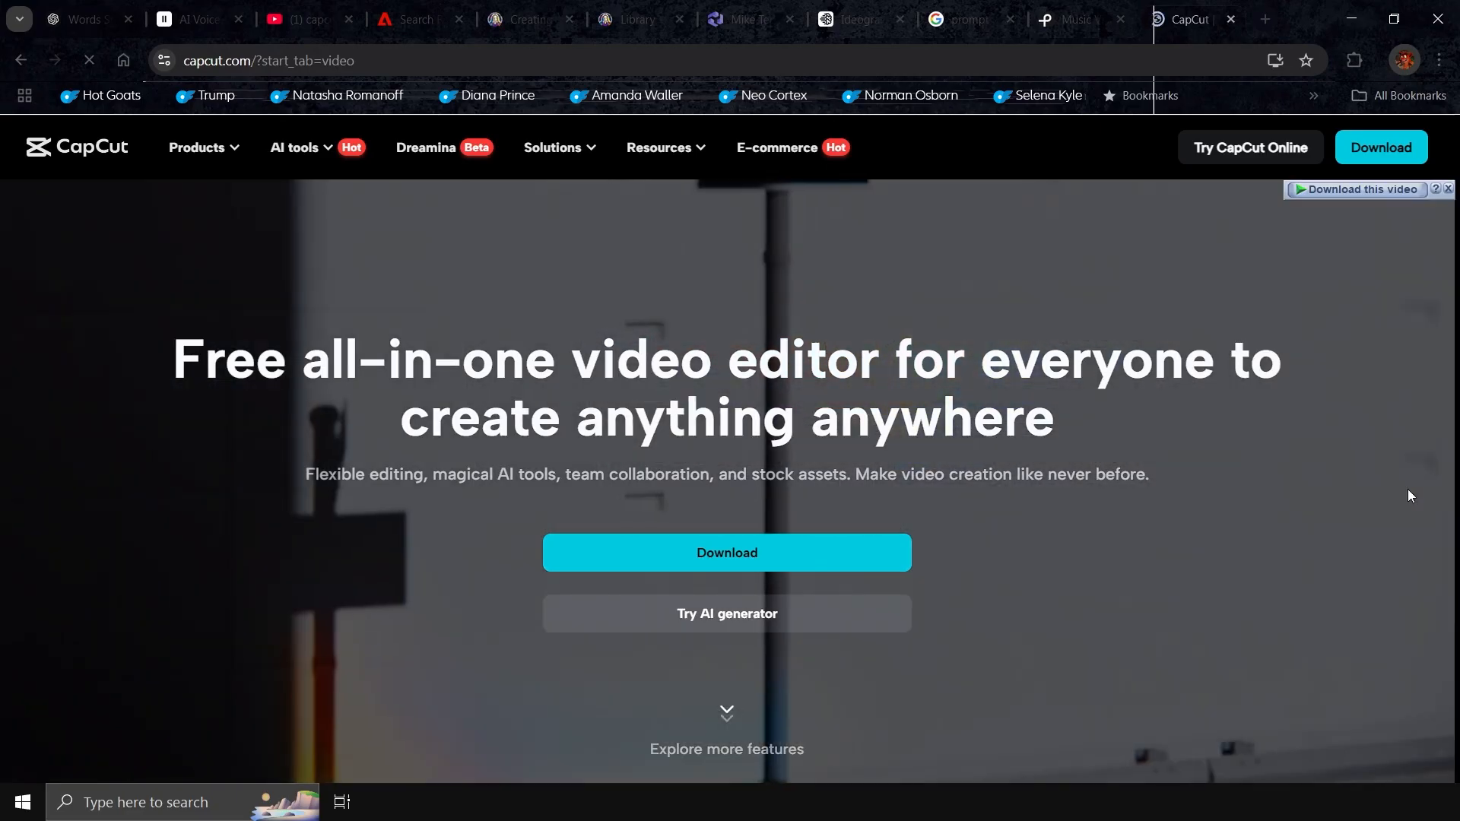
Switch to the CapCut website and look through its home page's AI tools and editing features
scroll(1408, 489, "down", 5)
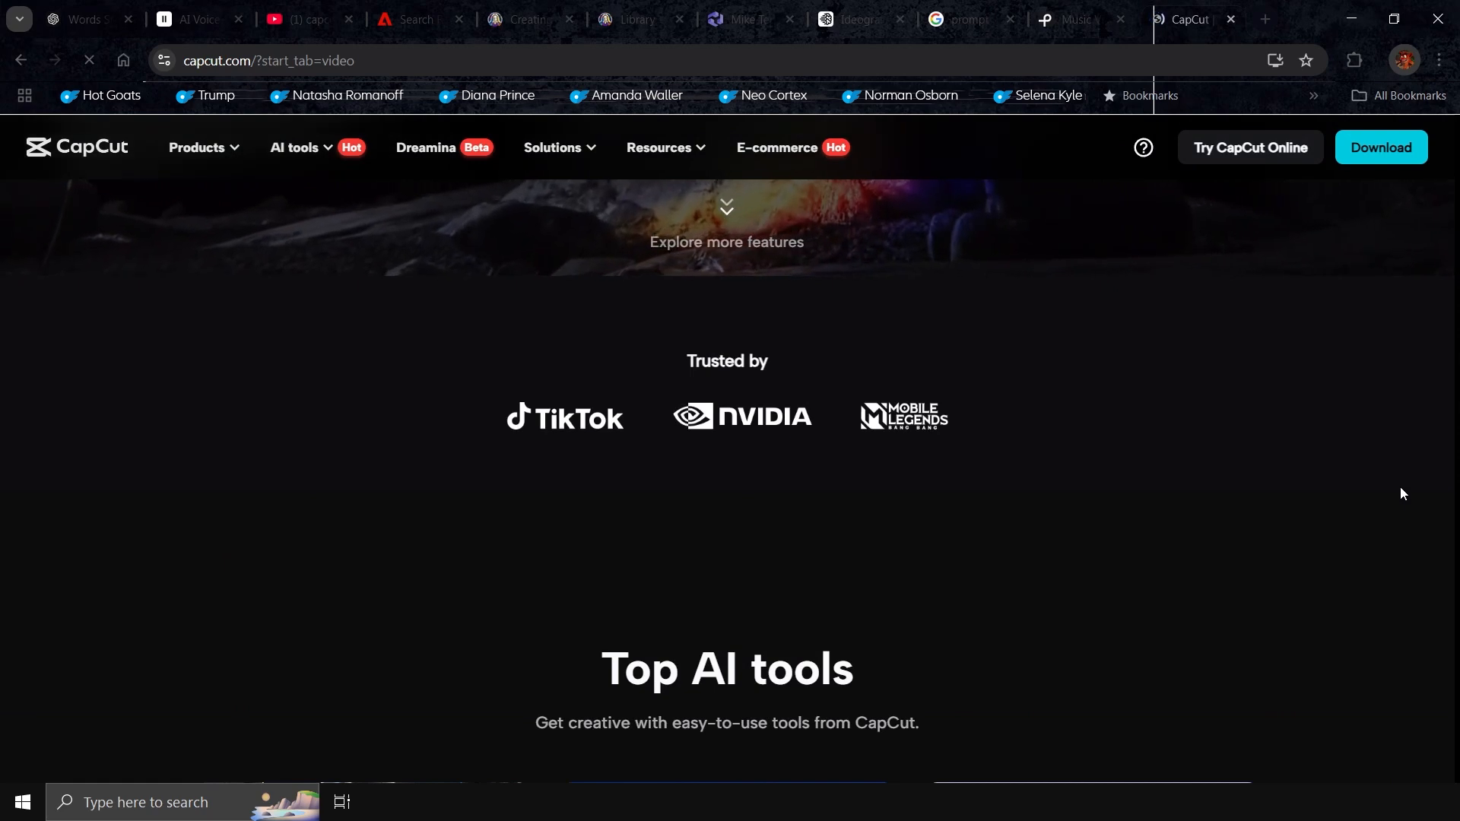
scroll(1403, 495, "down", 6)
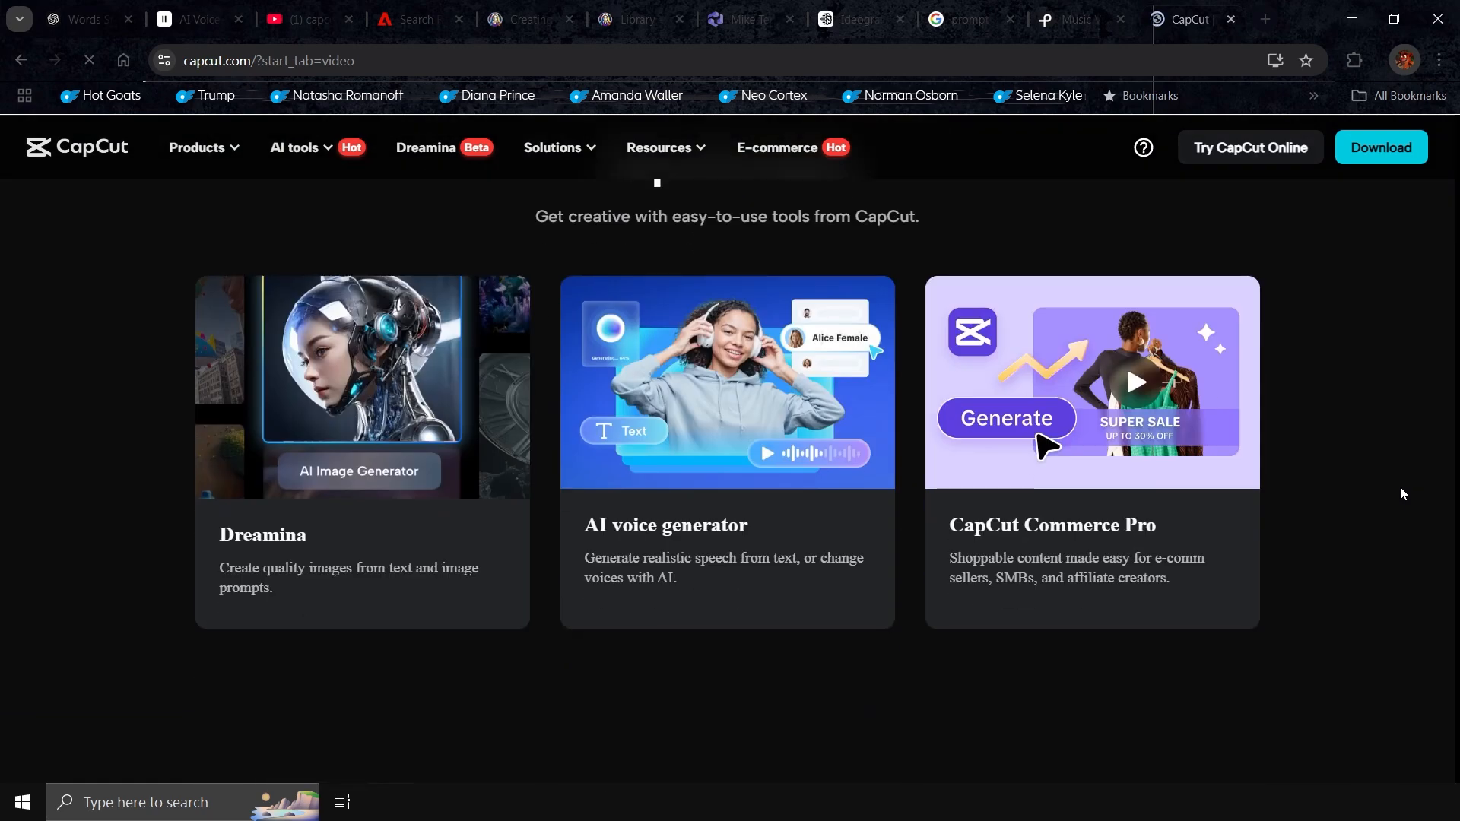
scroll(1405, 494, "down", 5)
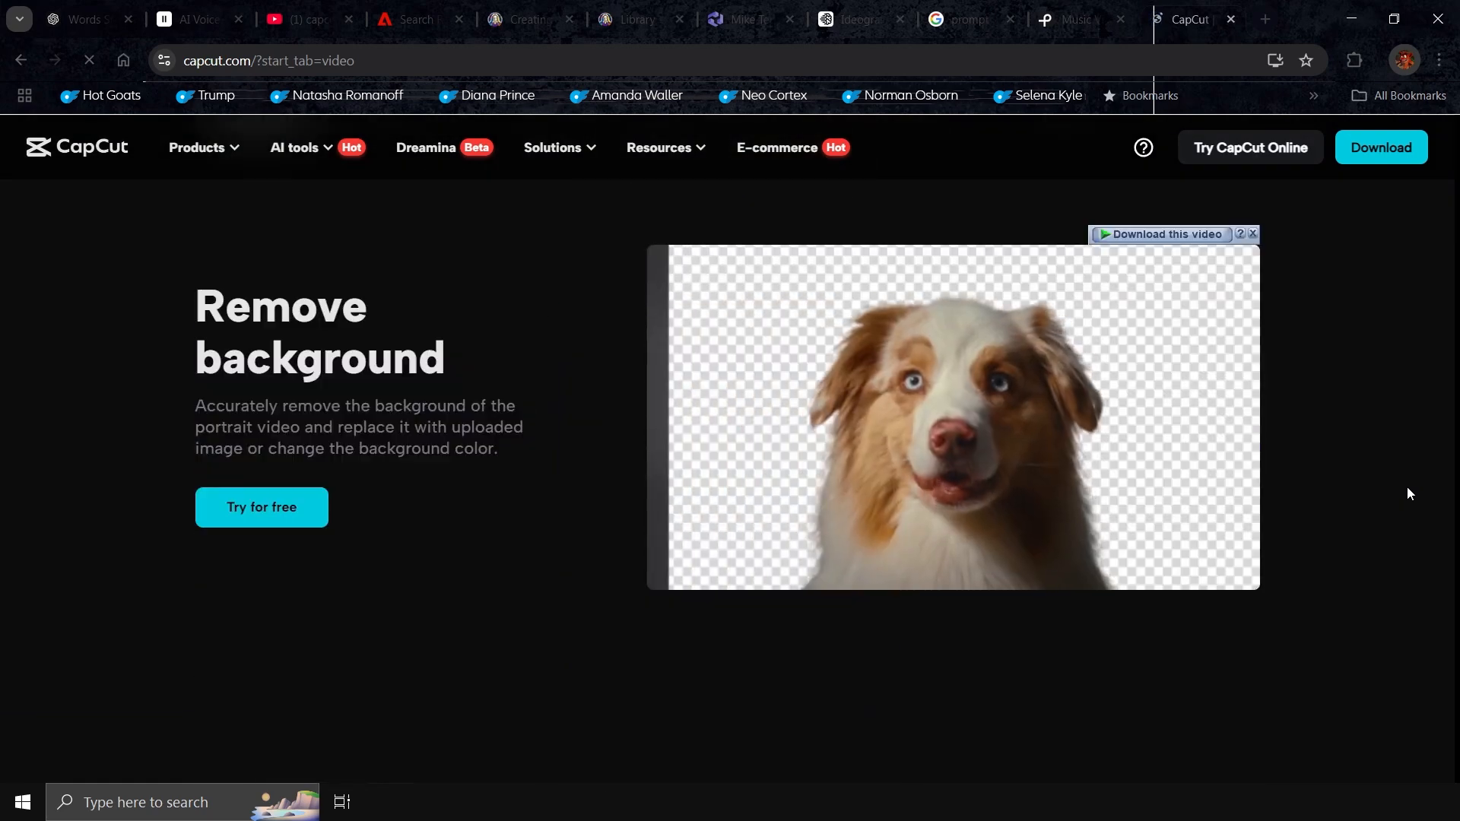
scroll(1408, 488, "down", 5)
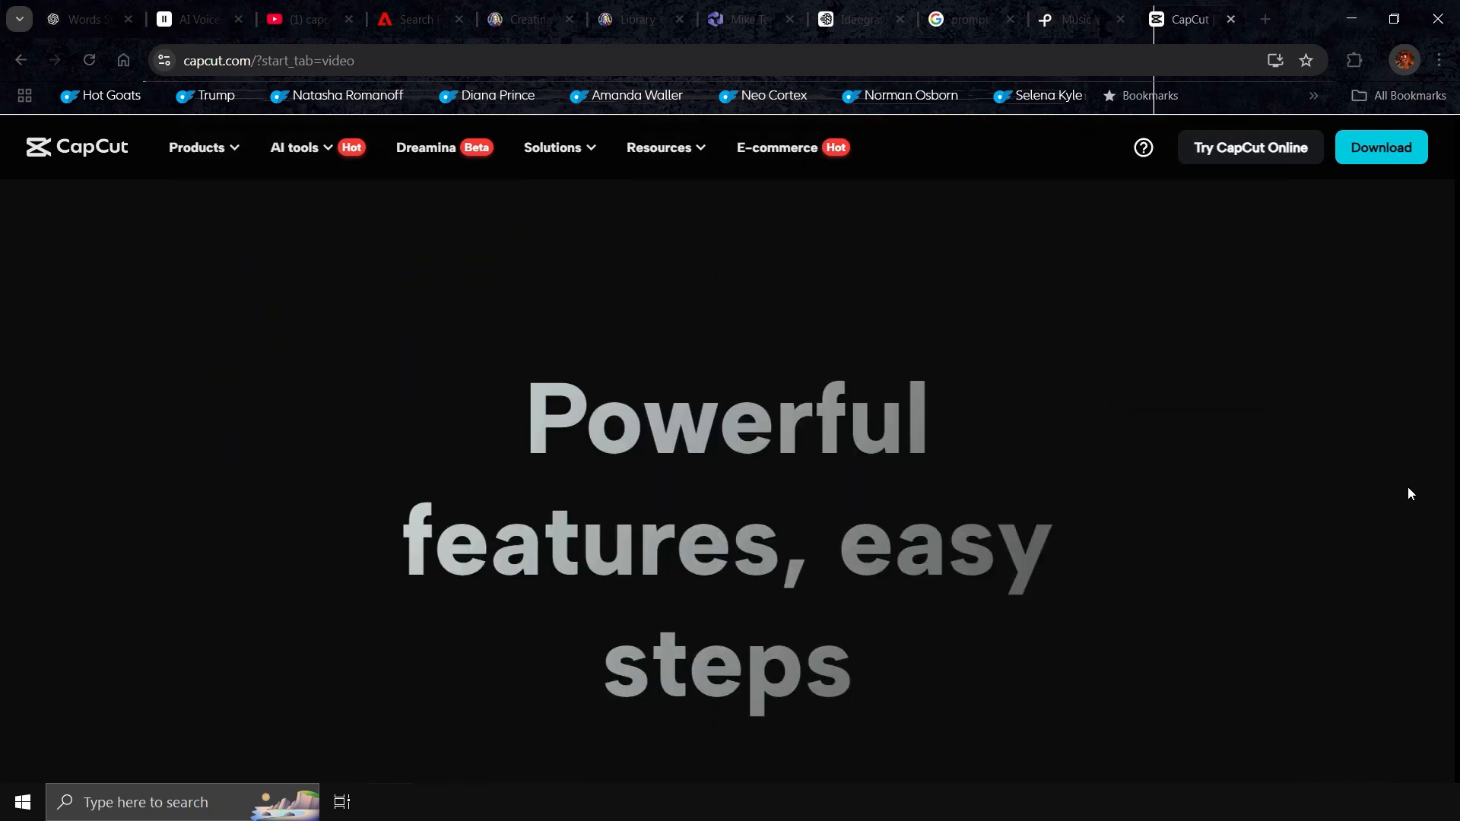
scroll(1409, 487, "down", 3)
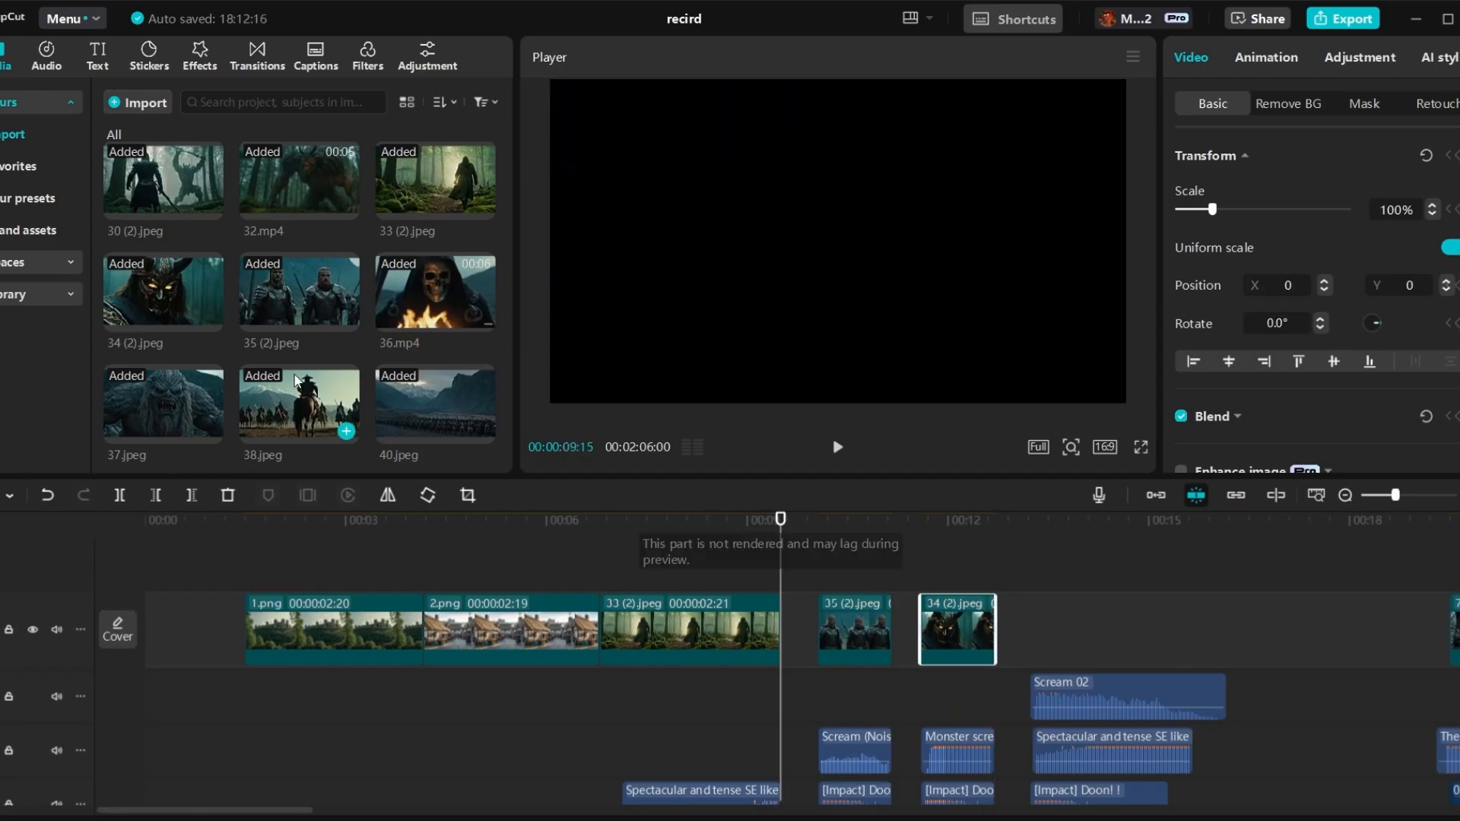
scroll(296, 381, "up", 3)
left_click_drag(300, 225, 1087, 631)
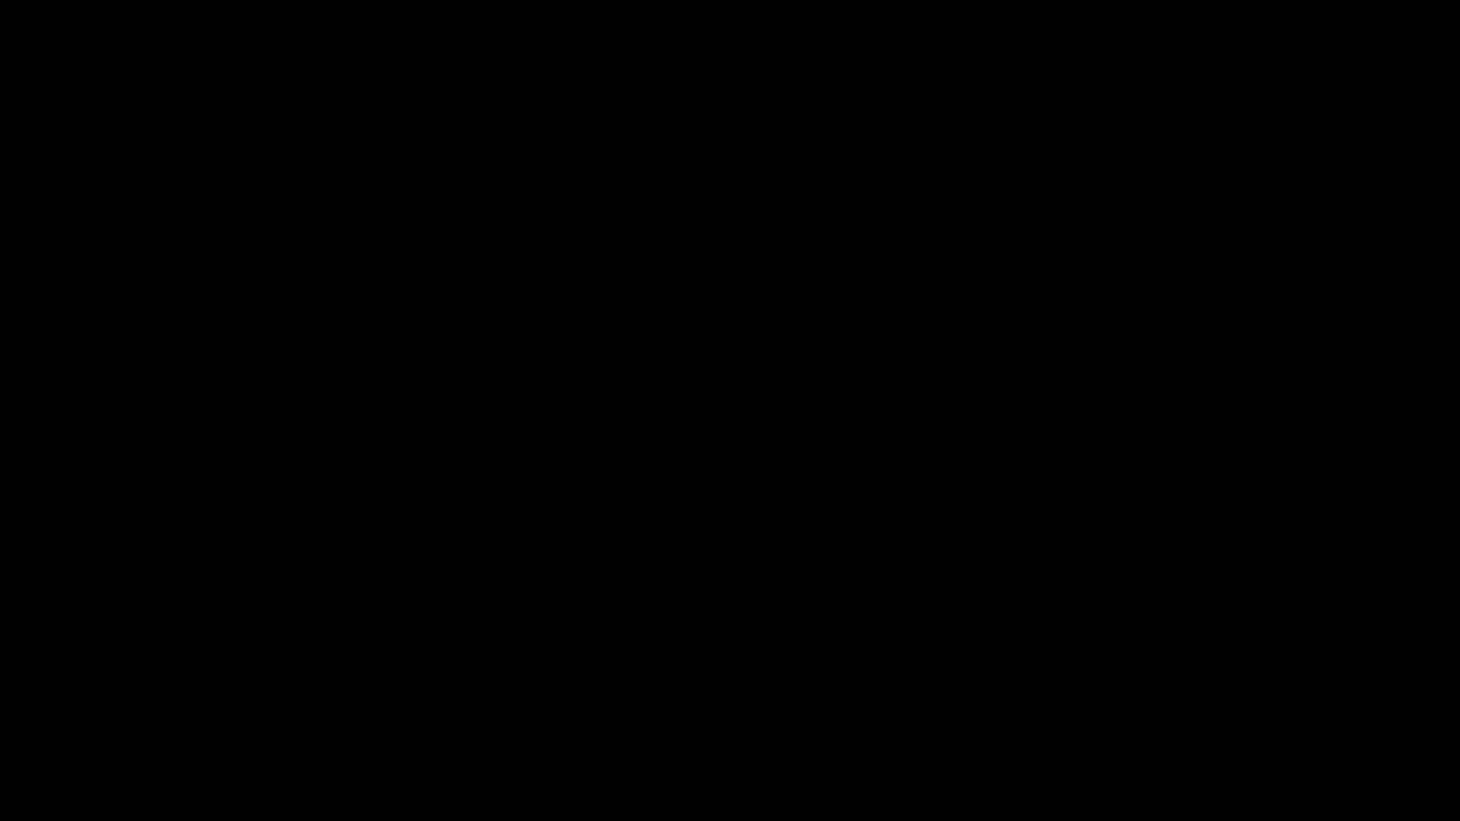